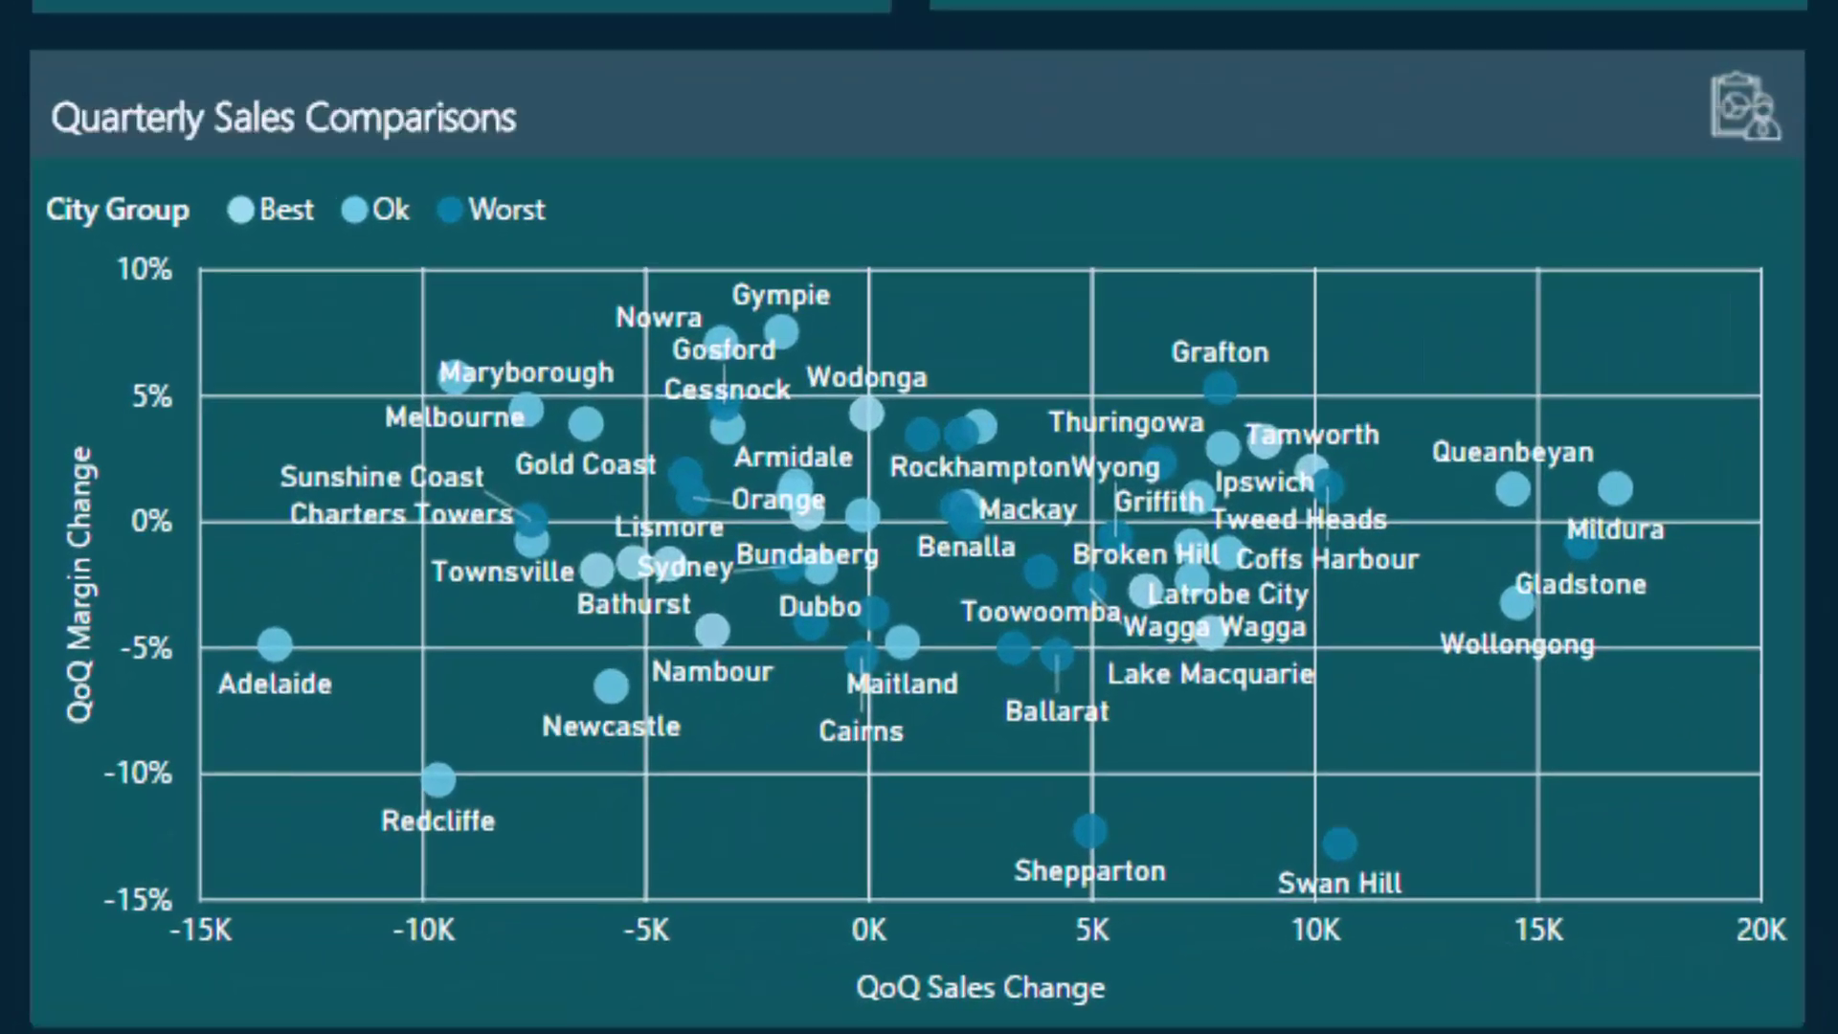
# - Show the Visualizations pane and select the Quarterly Sales Comparisons scatter chart
pyautogui.moveTo(1247, 213)
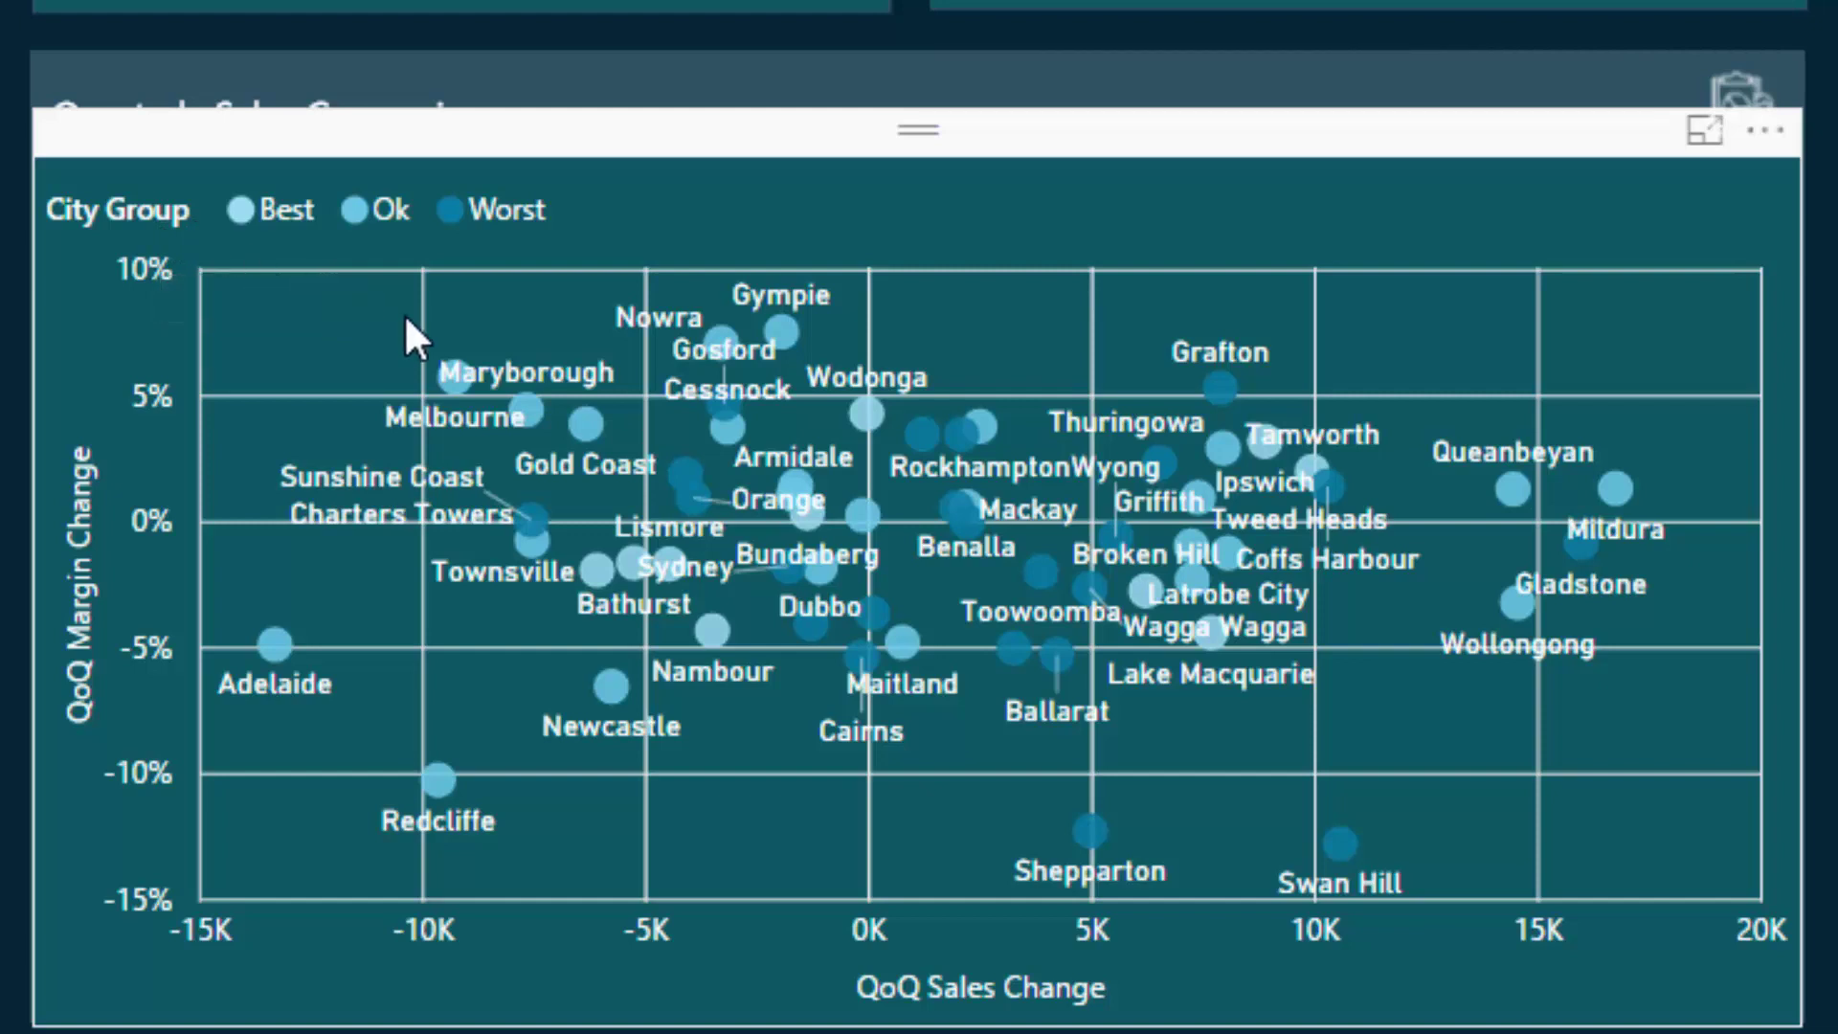
pyautogui.moveTo(1330, 486)
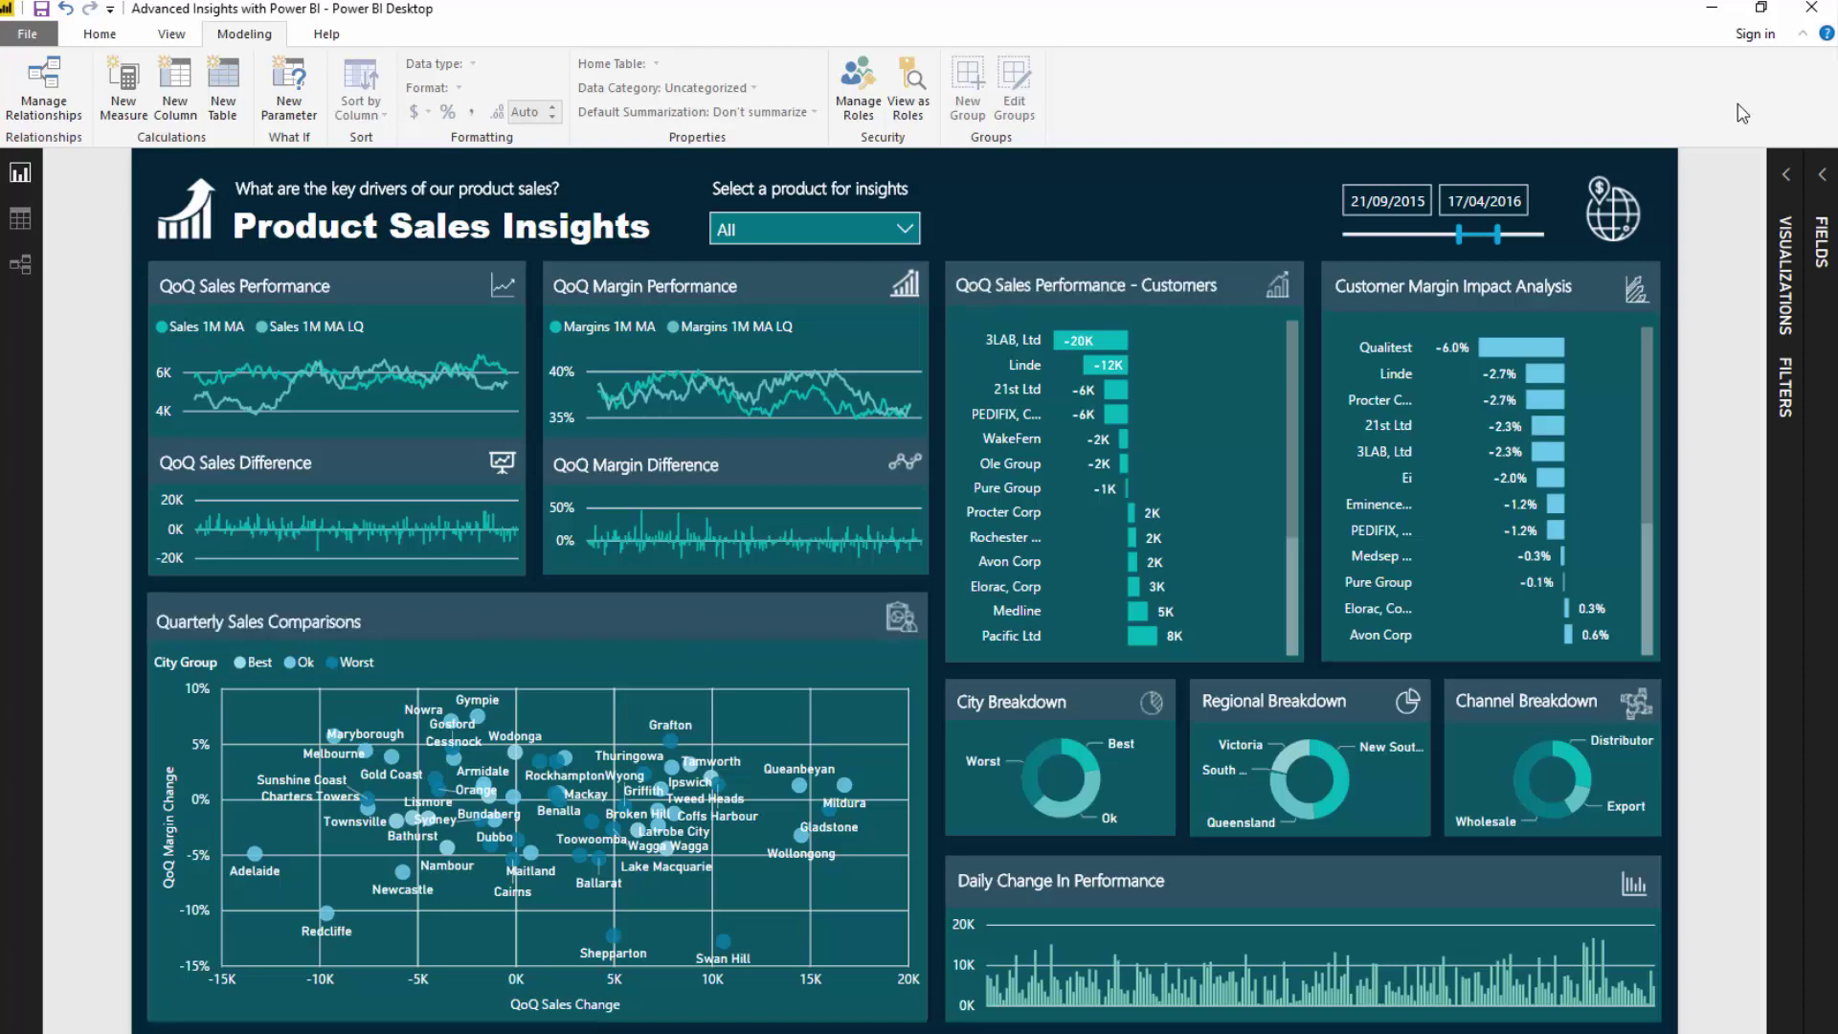
pyautogui.click(1786, 178)
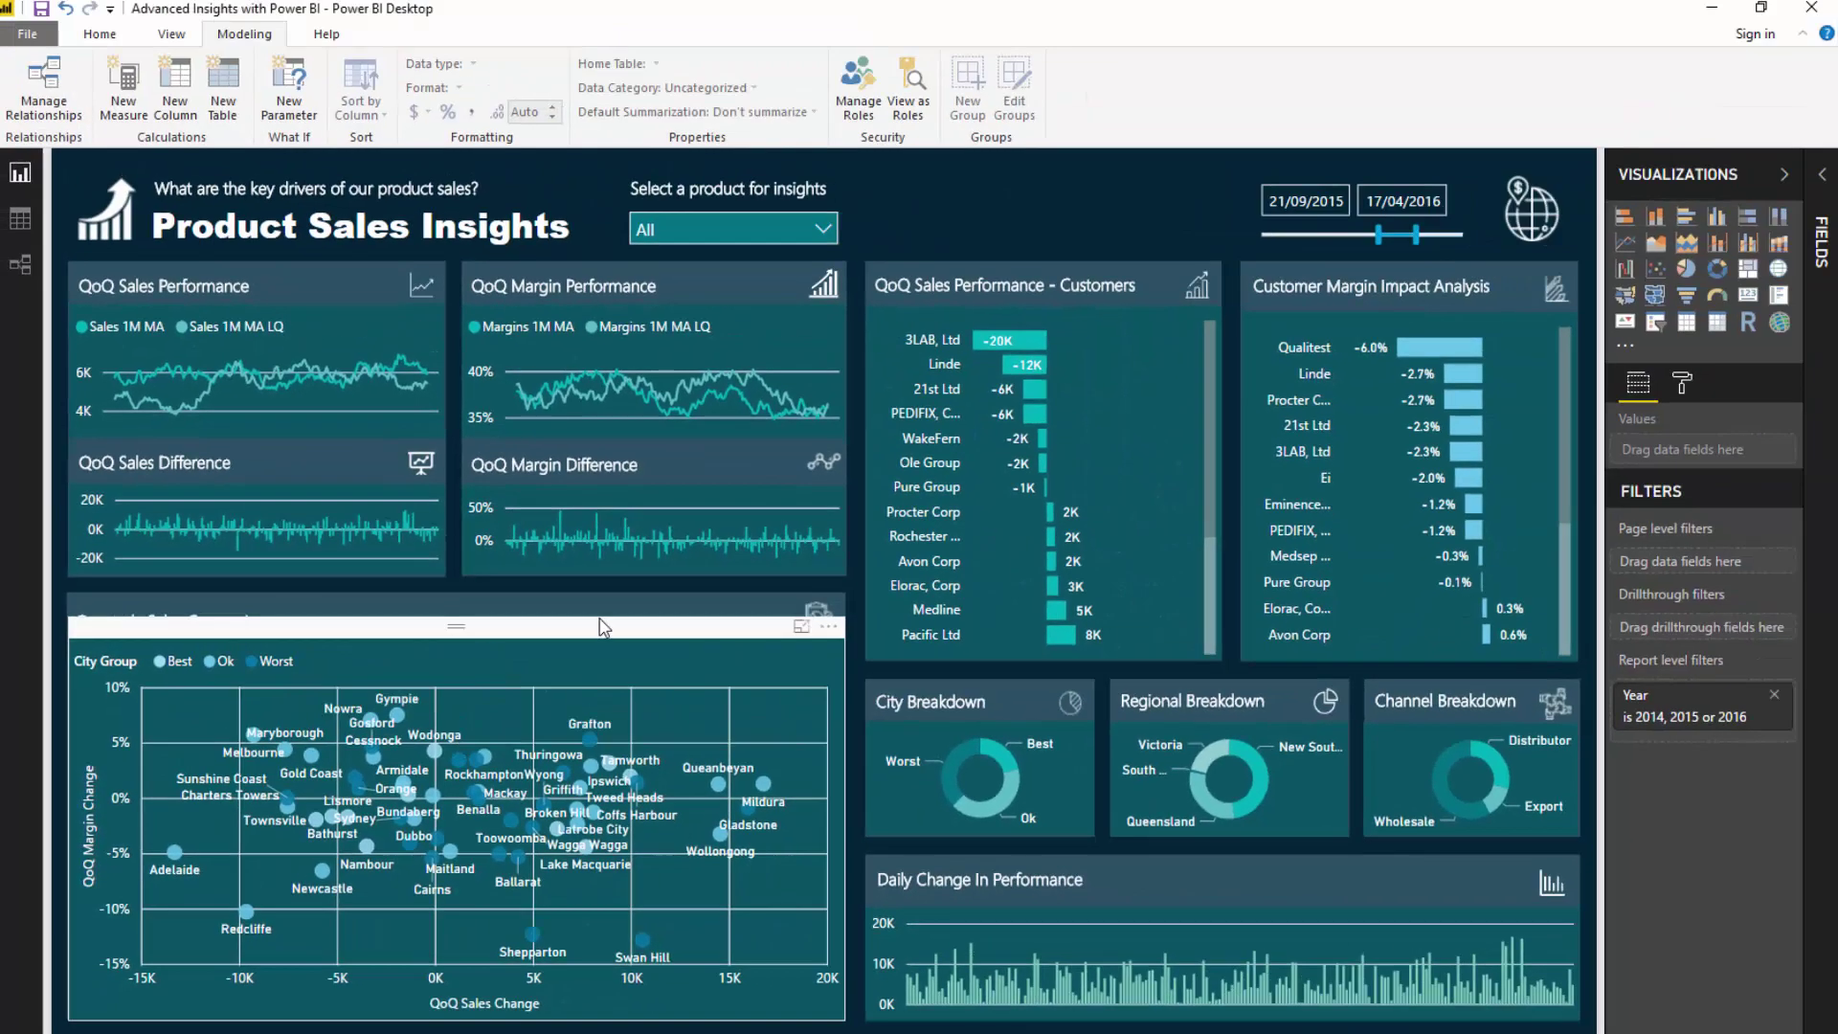
pyautogui.click(604, 641)
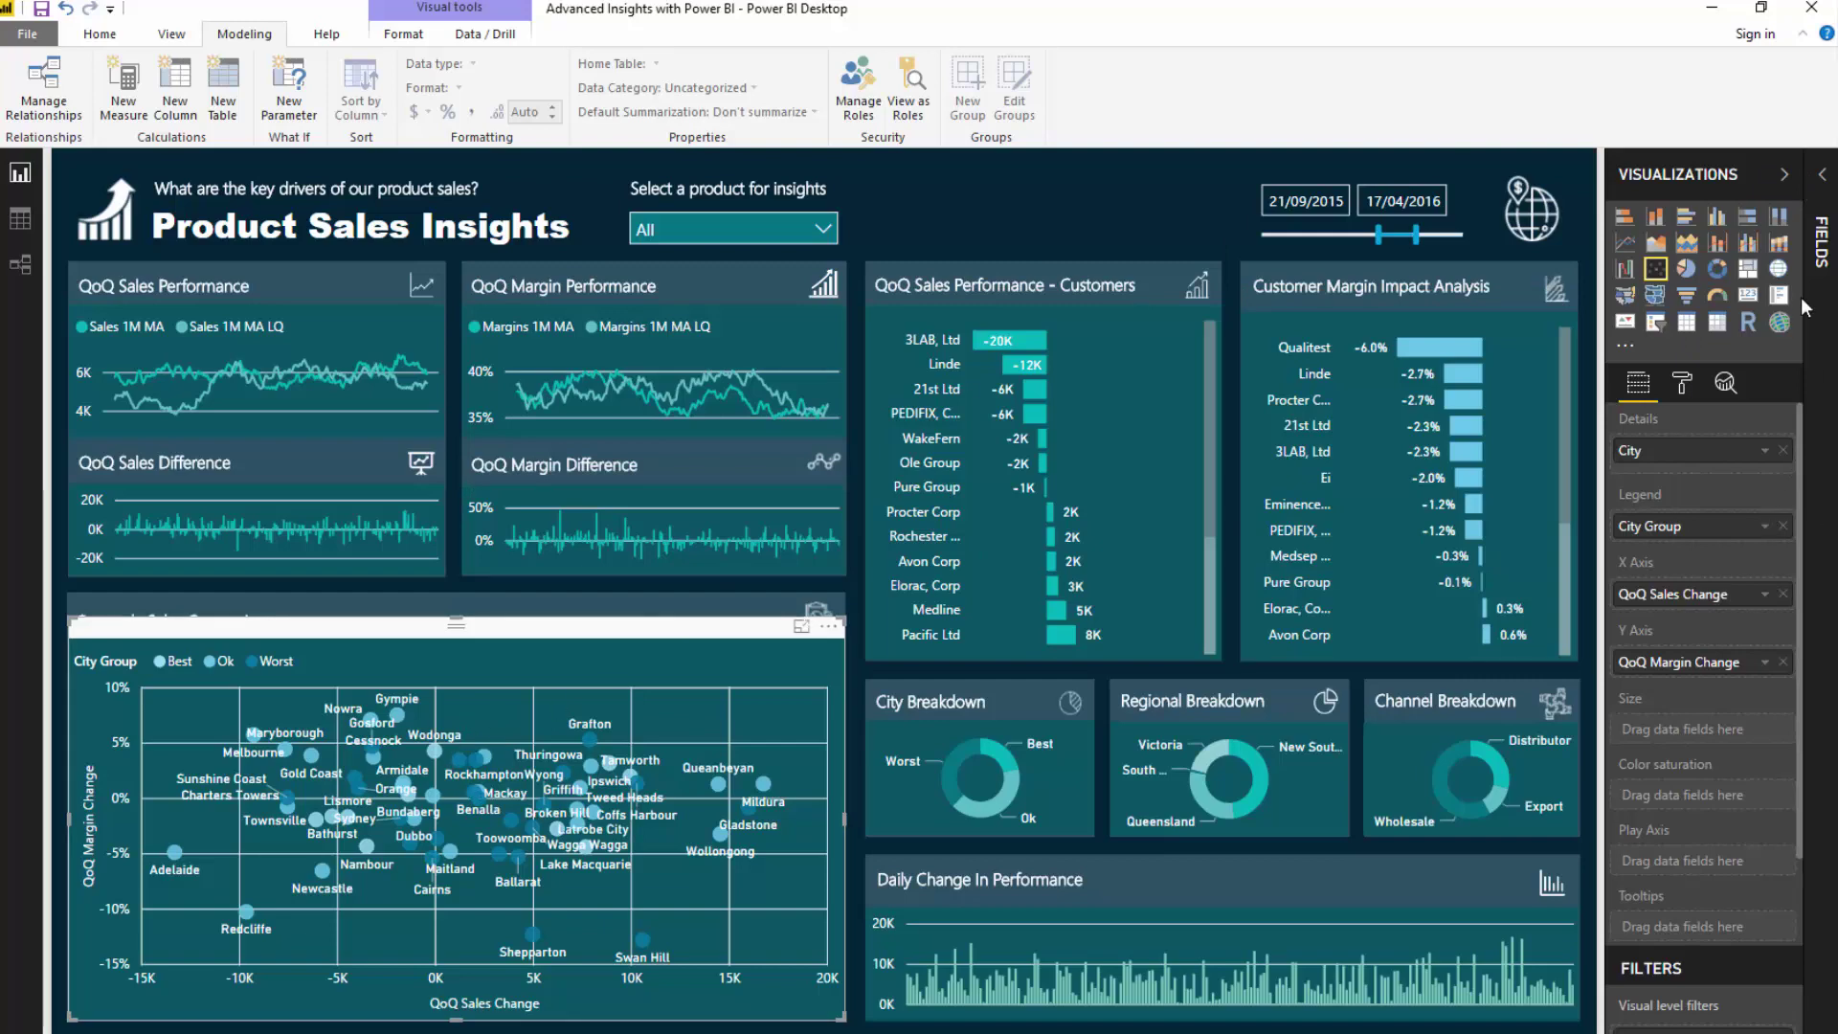
# - Show the Fields list and drop City Group from the scatter chart's Legend well
pyautogui.click(1819, 190)
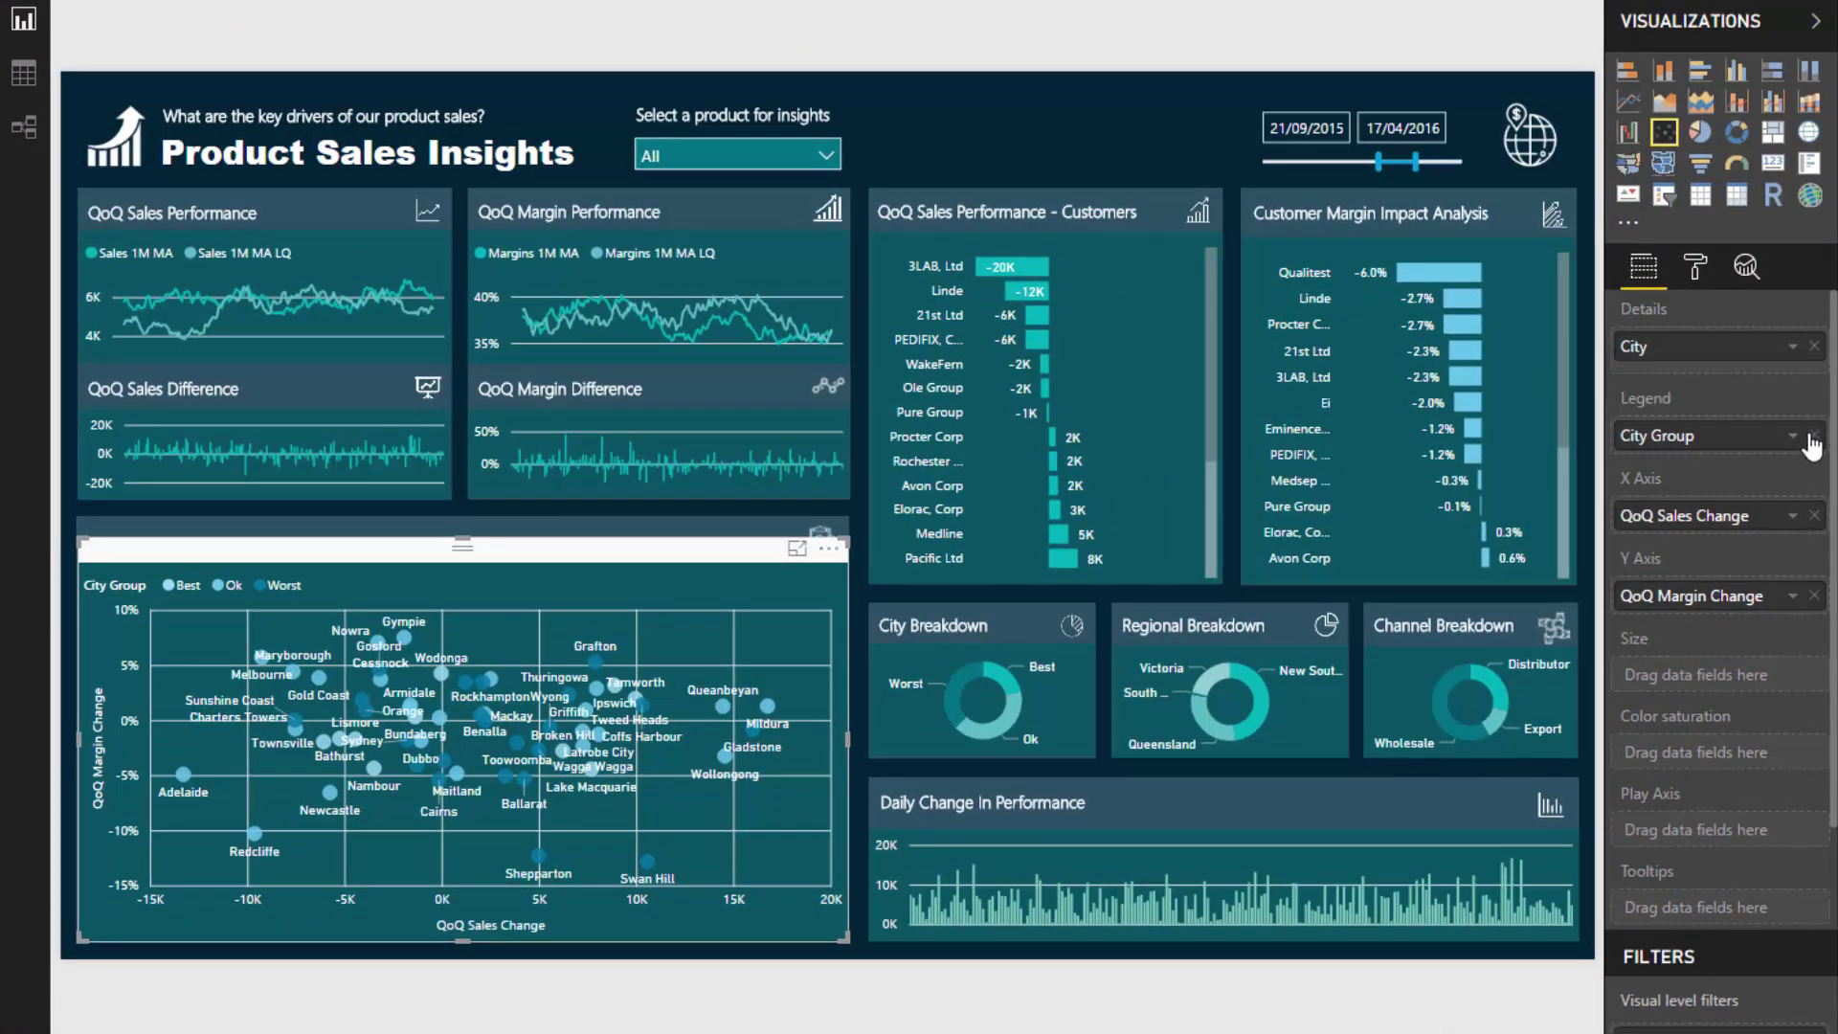
pyautogui.click(1813, 438)
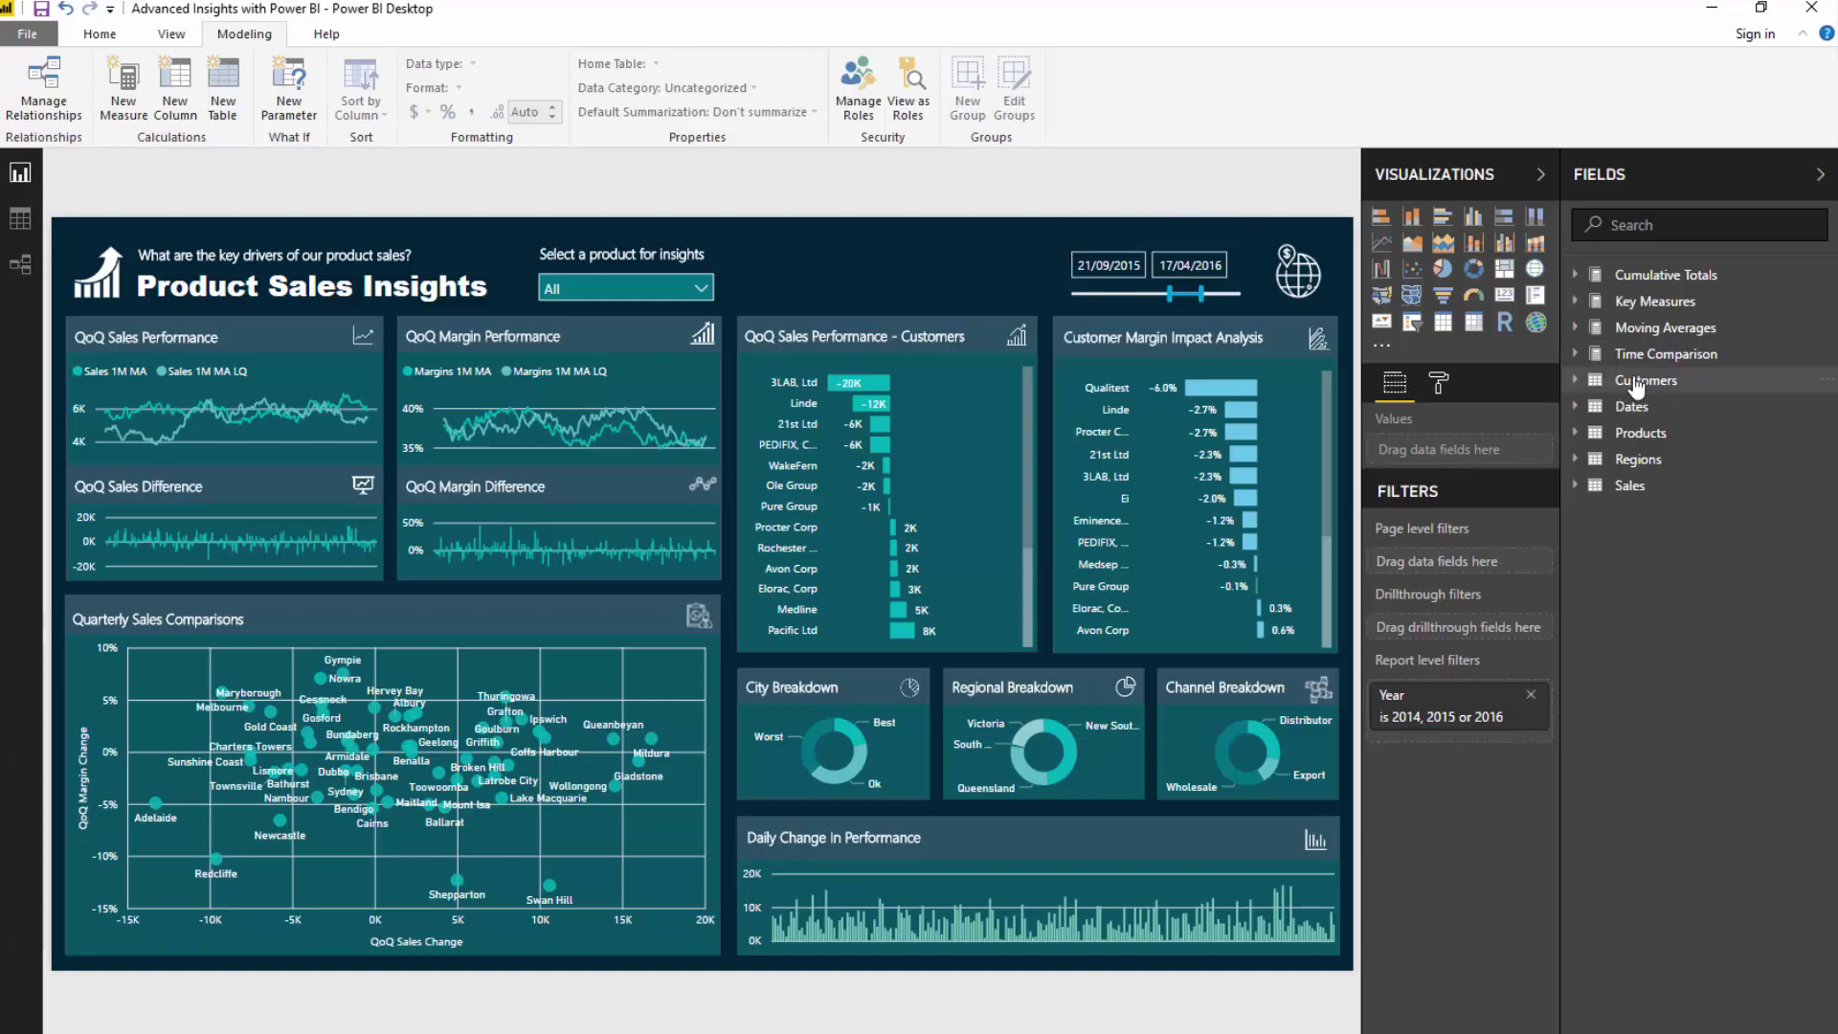
# - Drag Regions' City Group back into the scatter chart's Legend and view the chart in Focus mode
pyautogui.moveTo(545, 711)
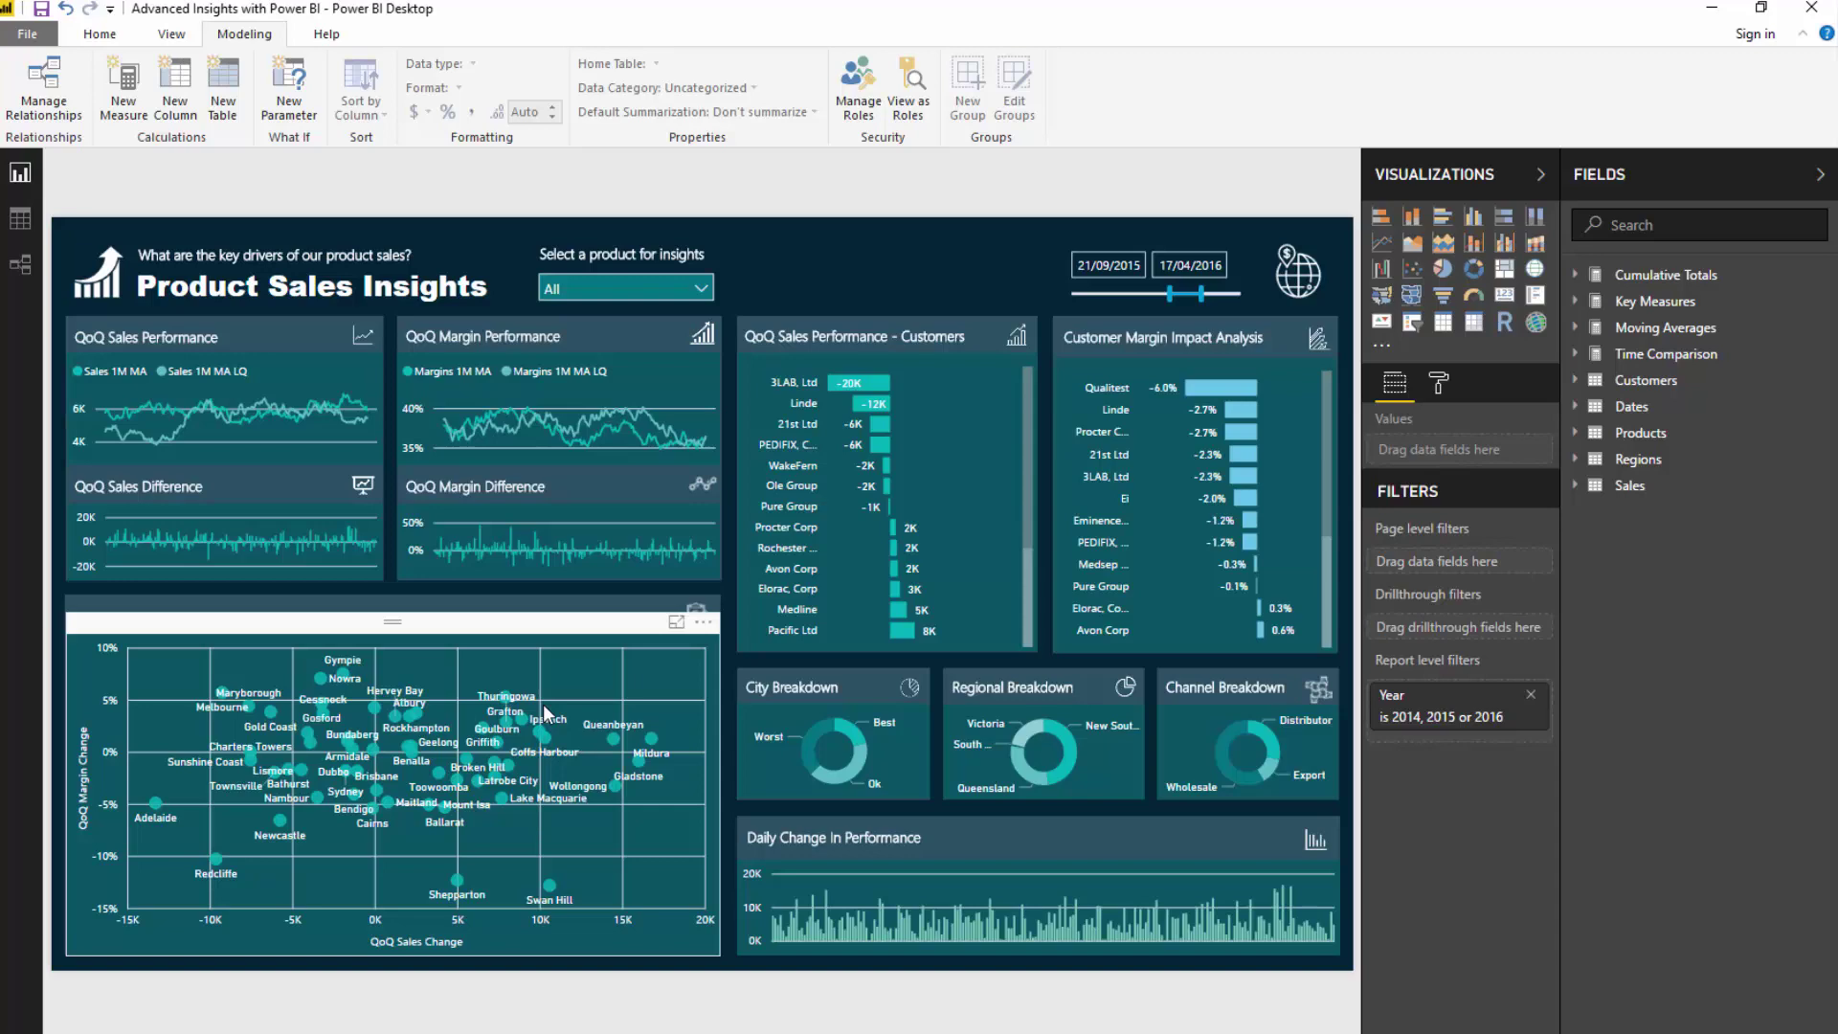
pyautogui.click(1629, 376)
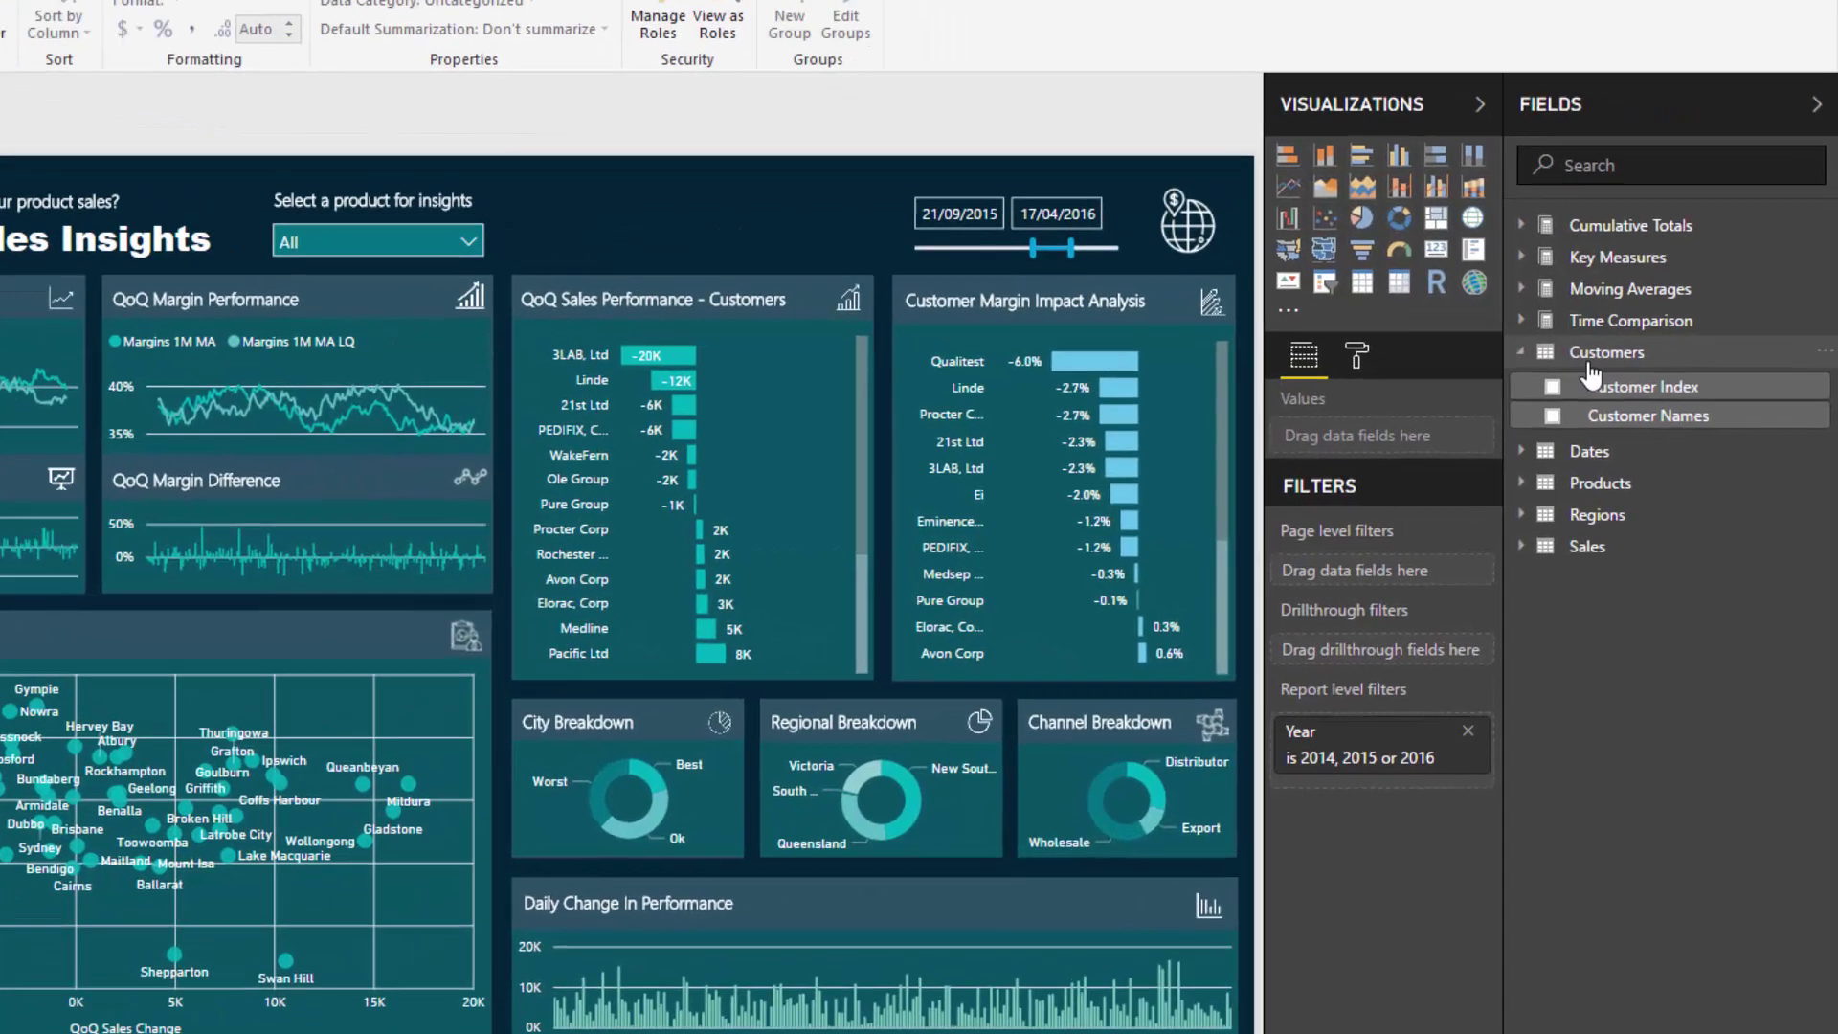
pyautogui.click(1627, 380)
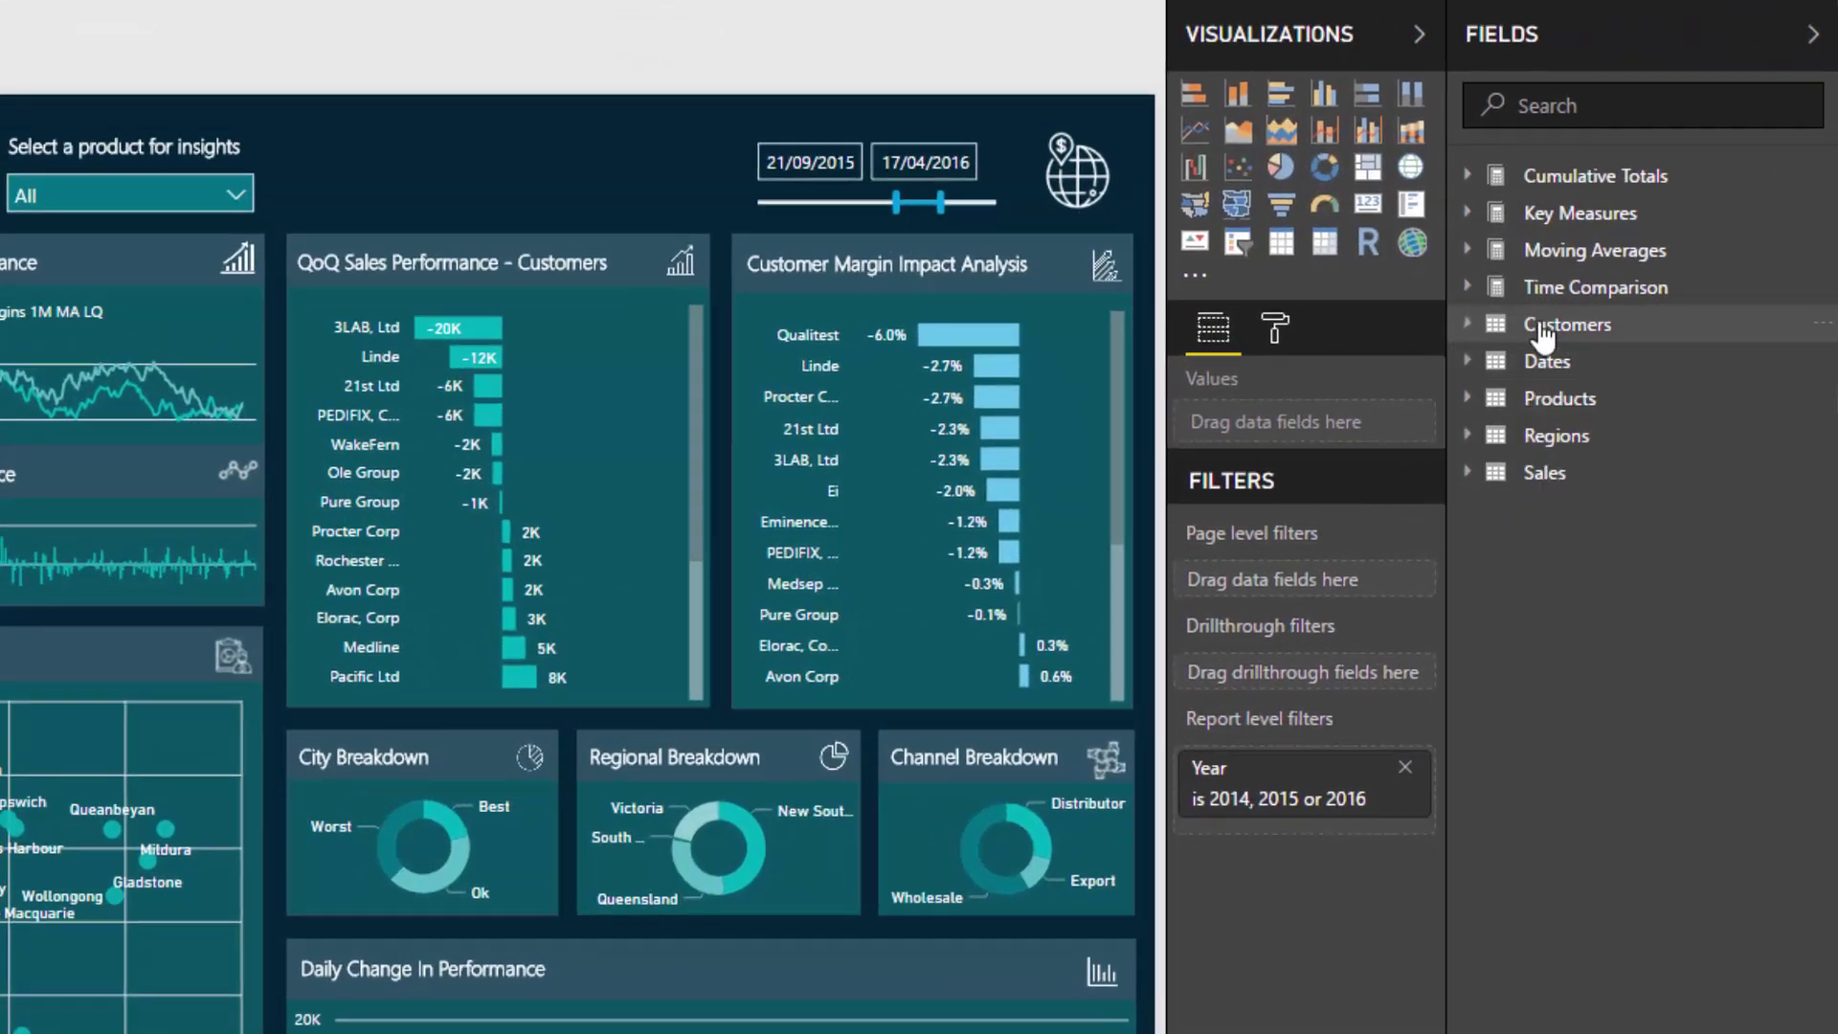
pyautogui.click(1555, 436)
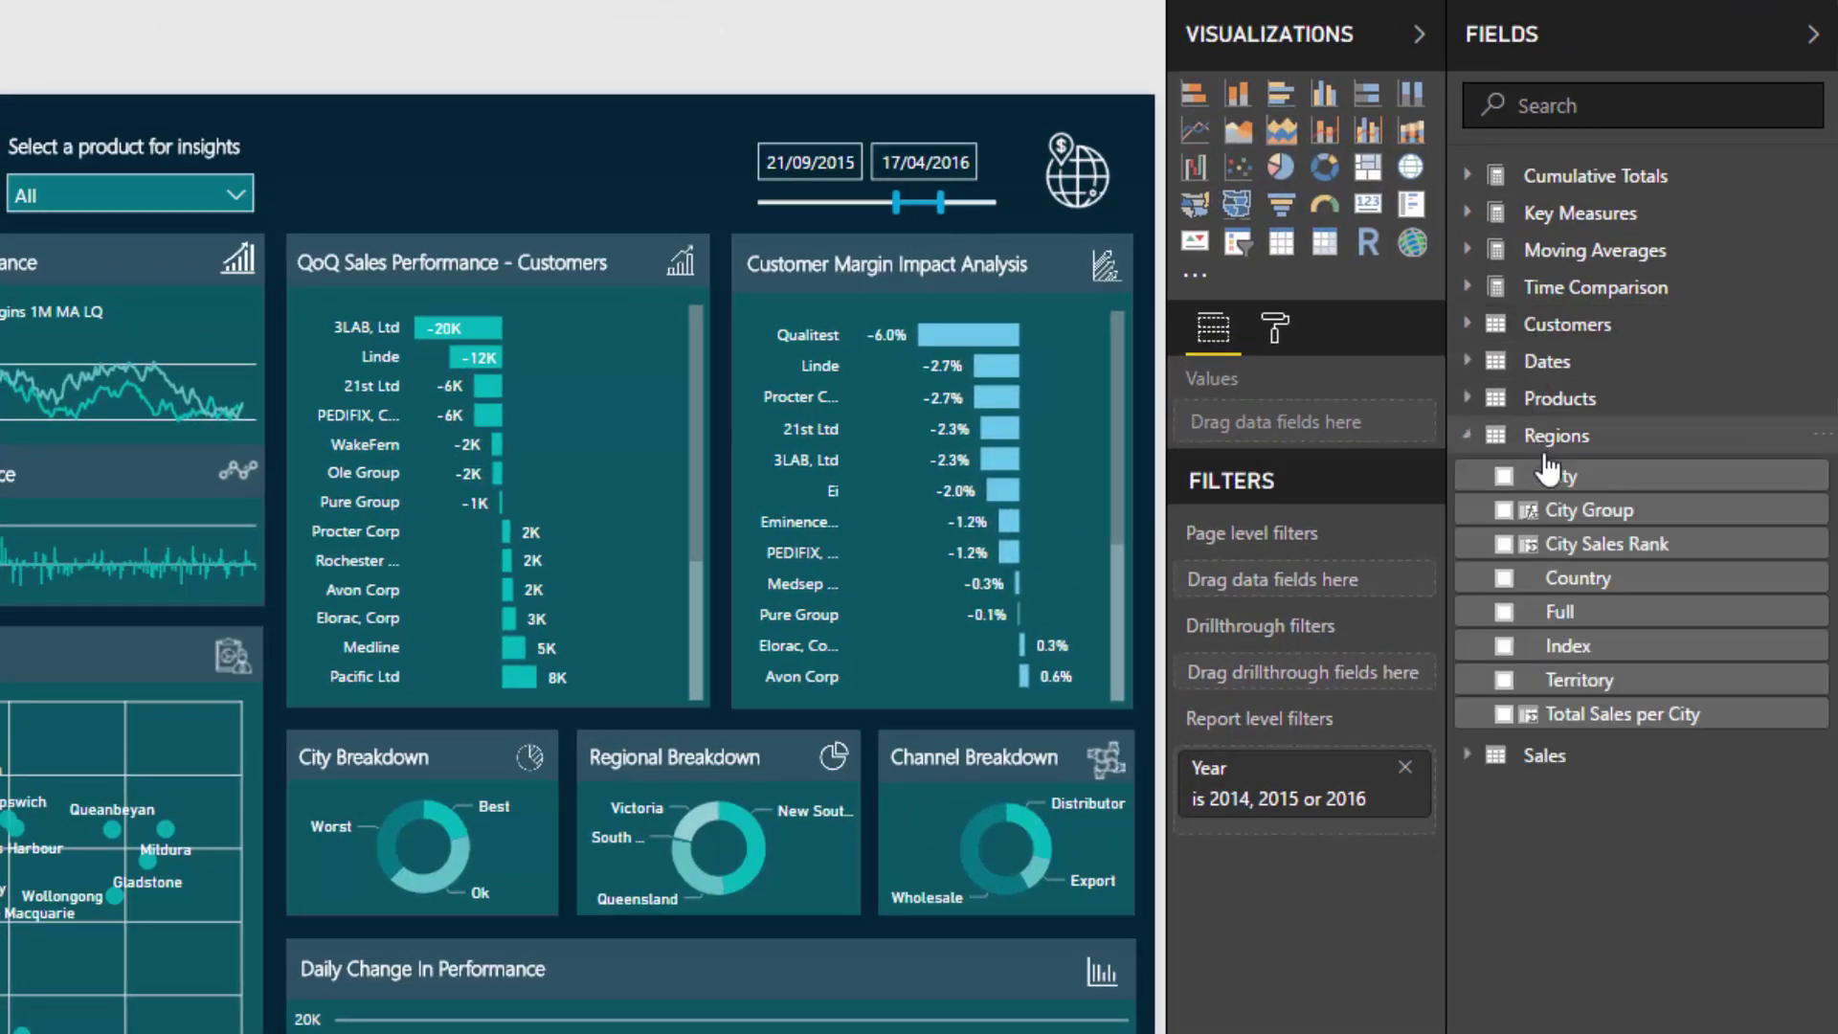
pyautogui.moveTo(1546, 510)
pyautogui.mouseDown()
pyautogui.moveTo(1287, 443)
pyautogui.moveTo(1459, 505)
pyautogui.moveTo(1532, 507)
pyautogui.mouseUp()
pyautogui.click(236, 681)
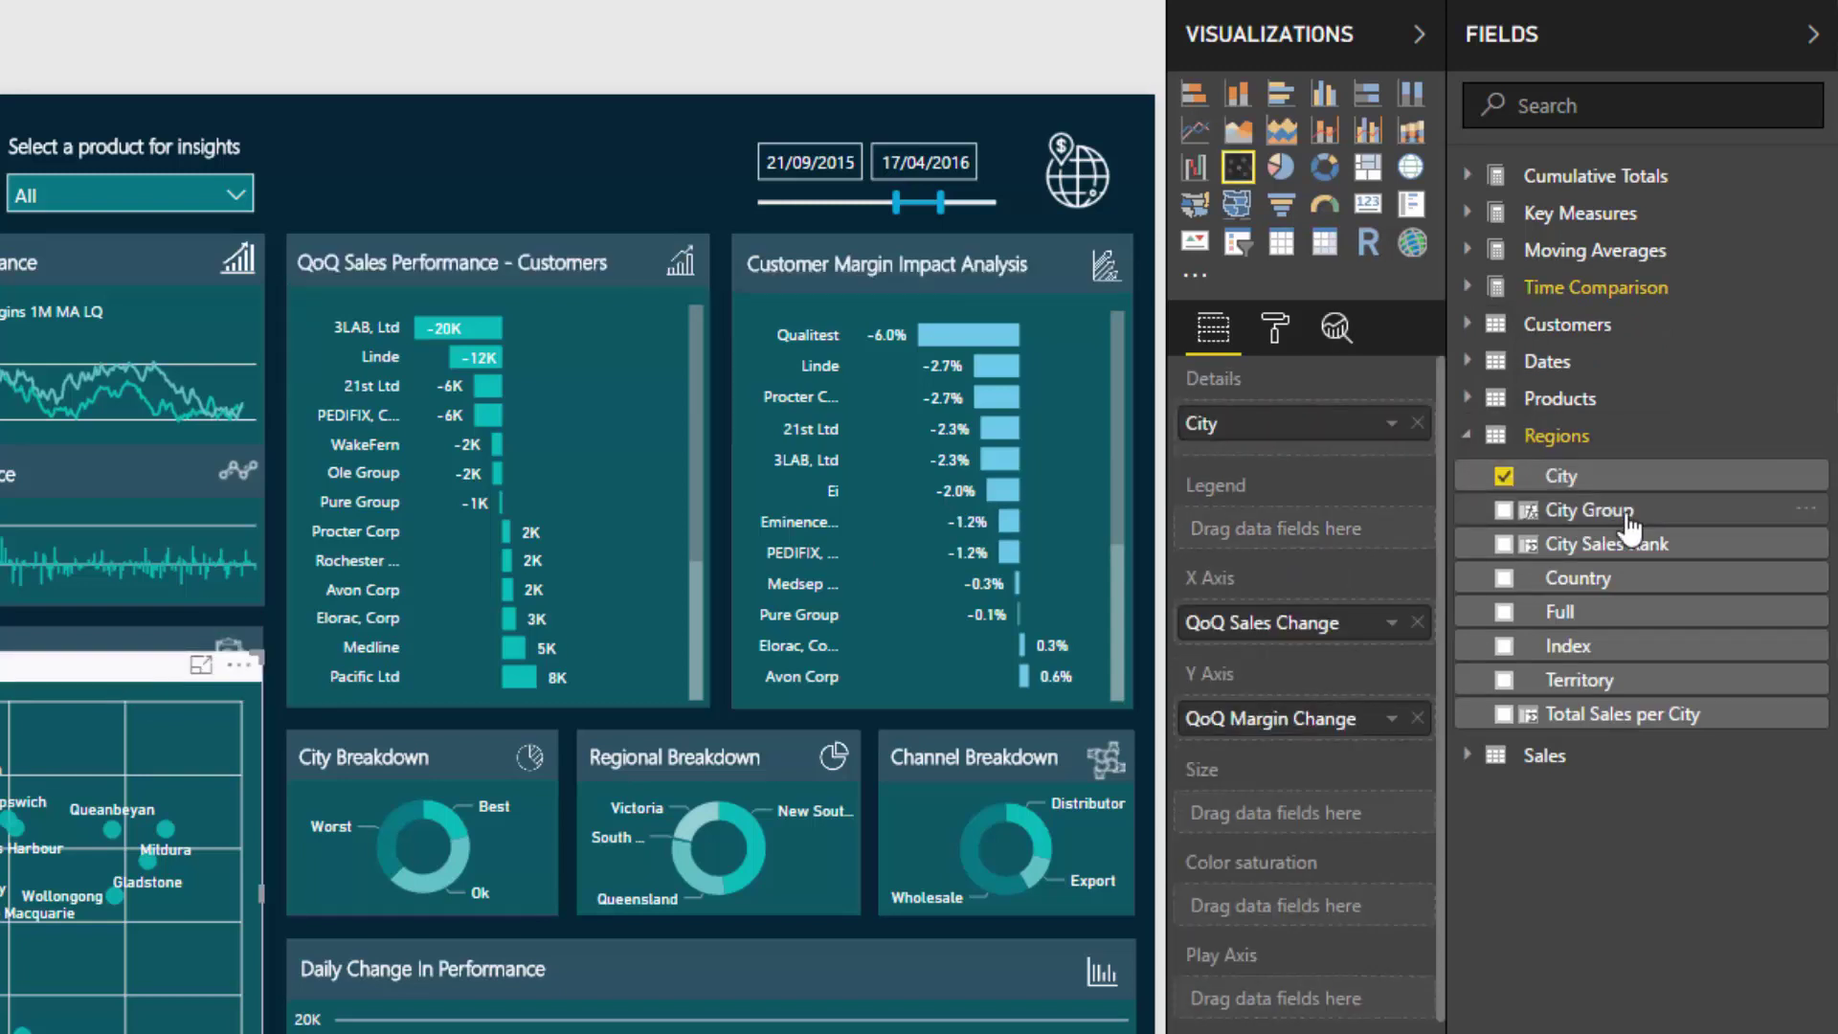
pyautogui.moveTo(1594, 517); pyautogui.dragTo(1259, 554)
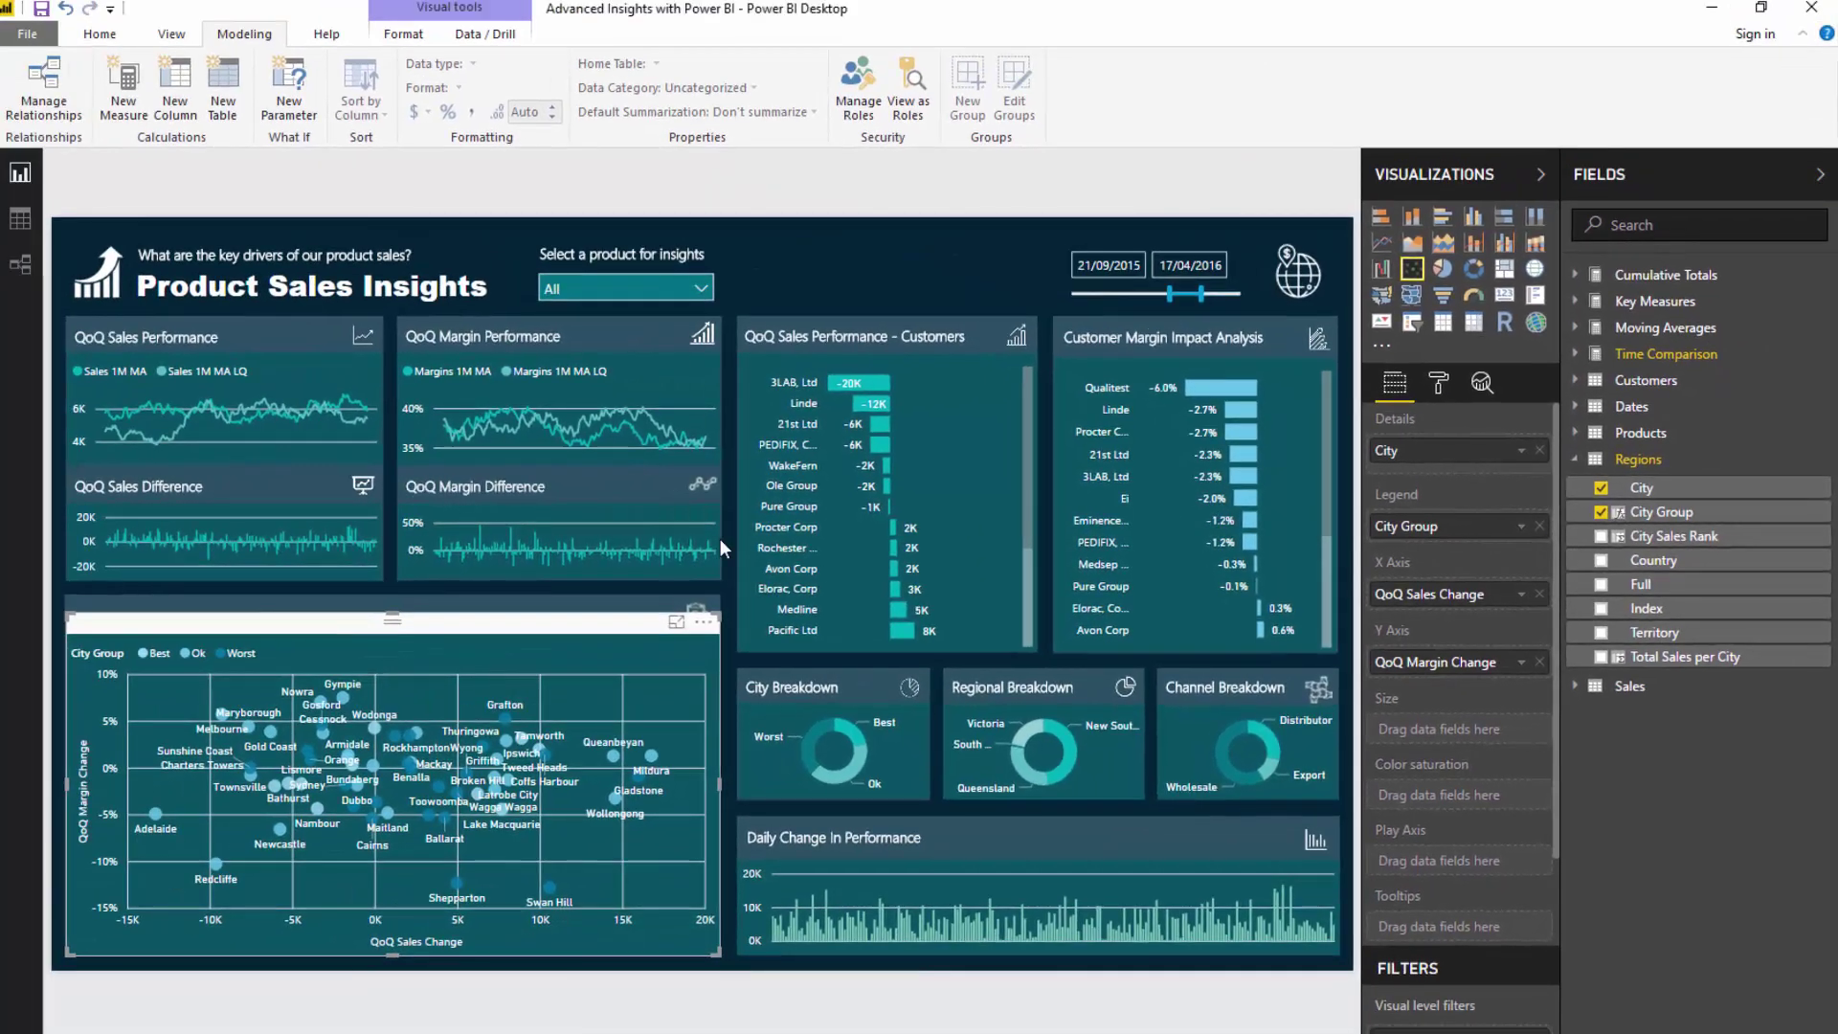
pyautogui.click(318, 547)
pyautogui.click(676, 622)
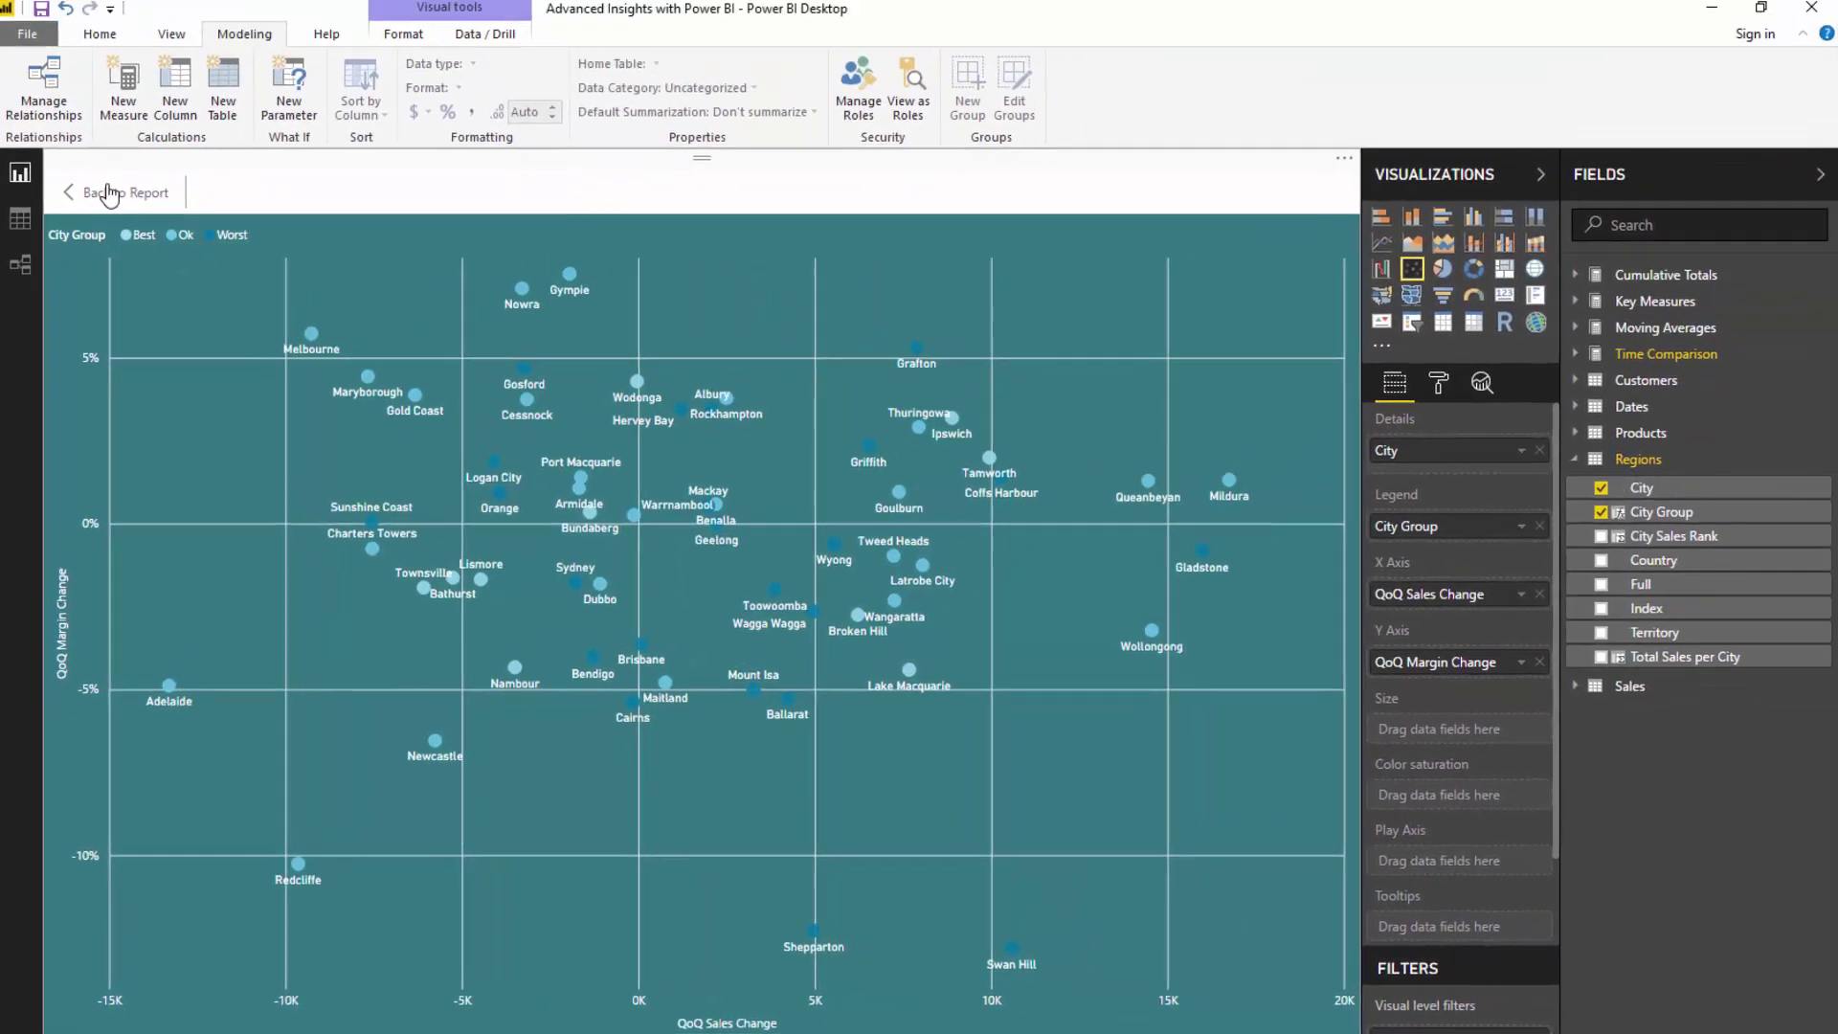
# - Exit Focus mode back to the Product Sales Insights page and deselect the scatter chart
pyautogui.click(108, 194)
pyautogui.click(823, 261)
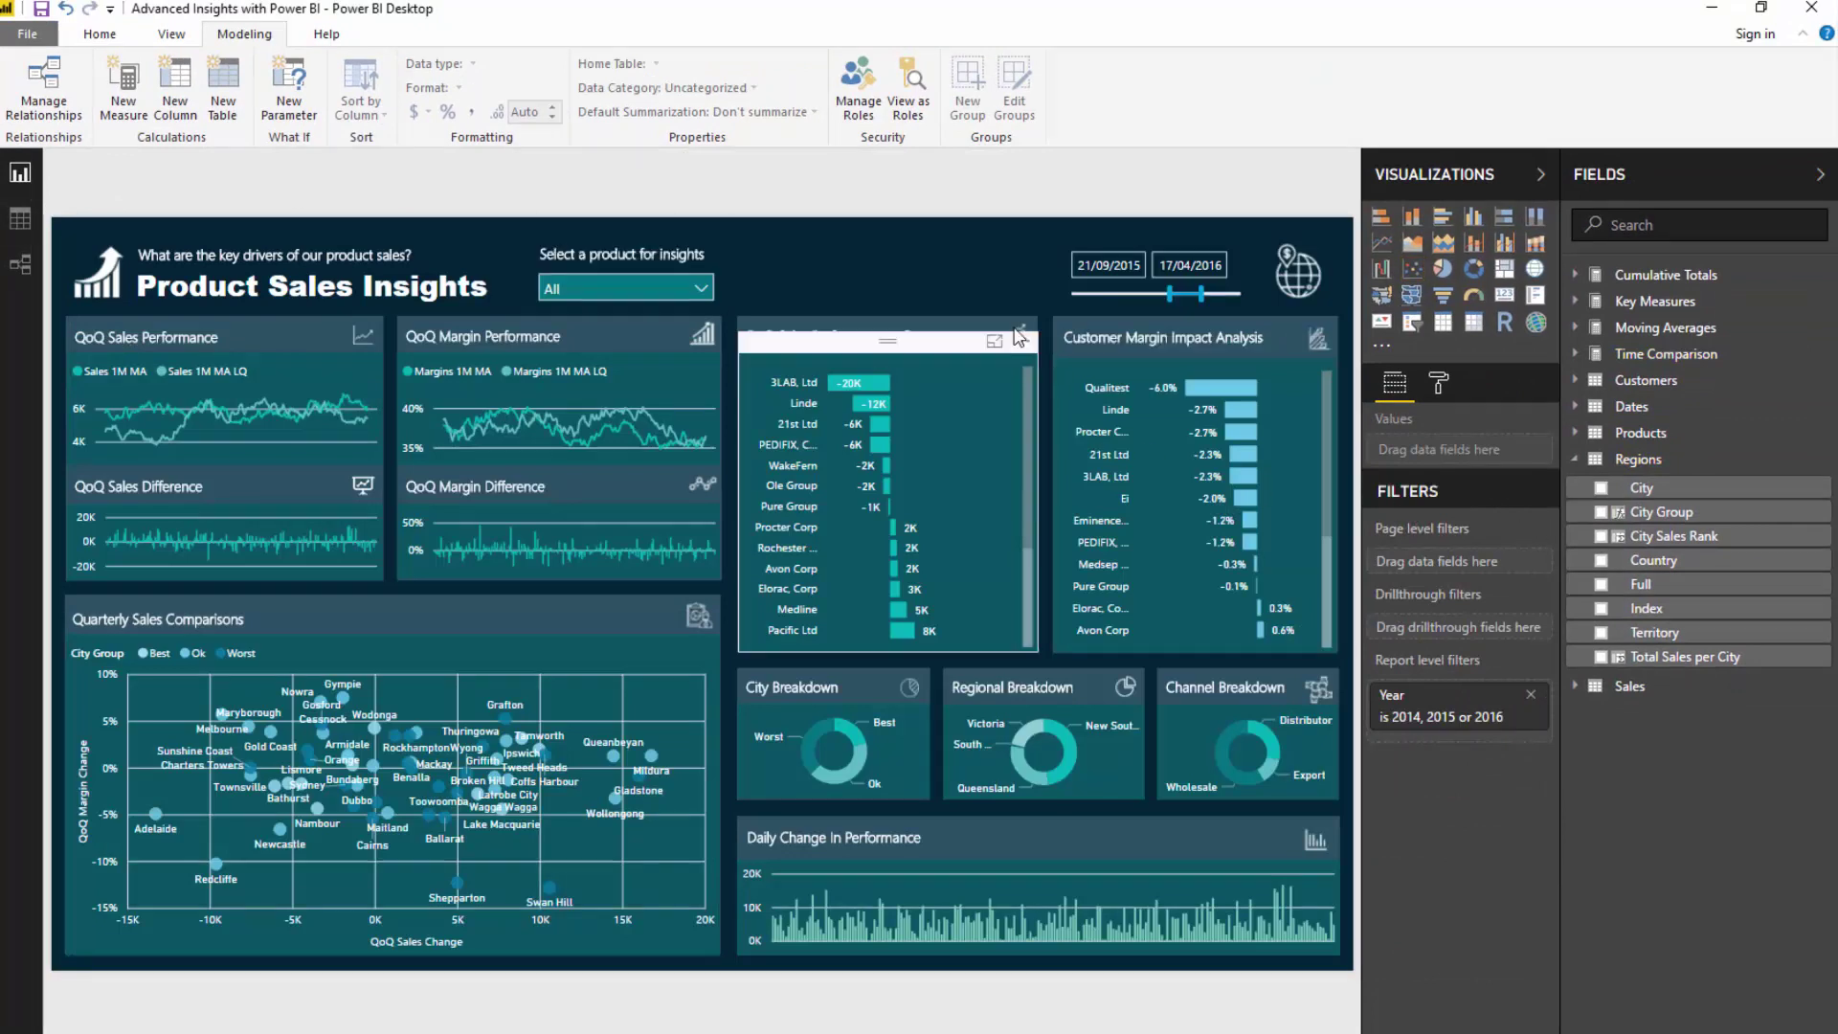
pyautogui.moveTo(1005, 308)
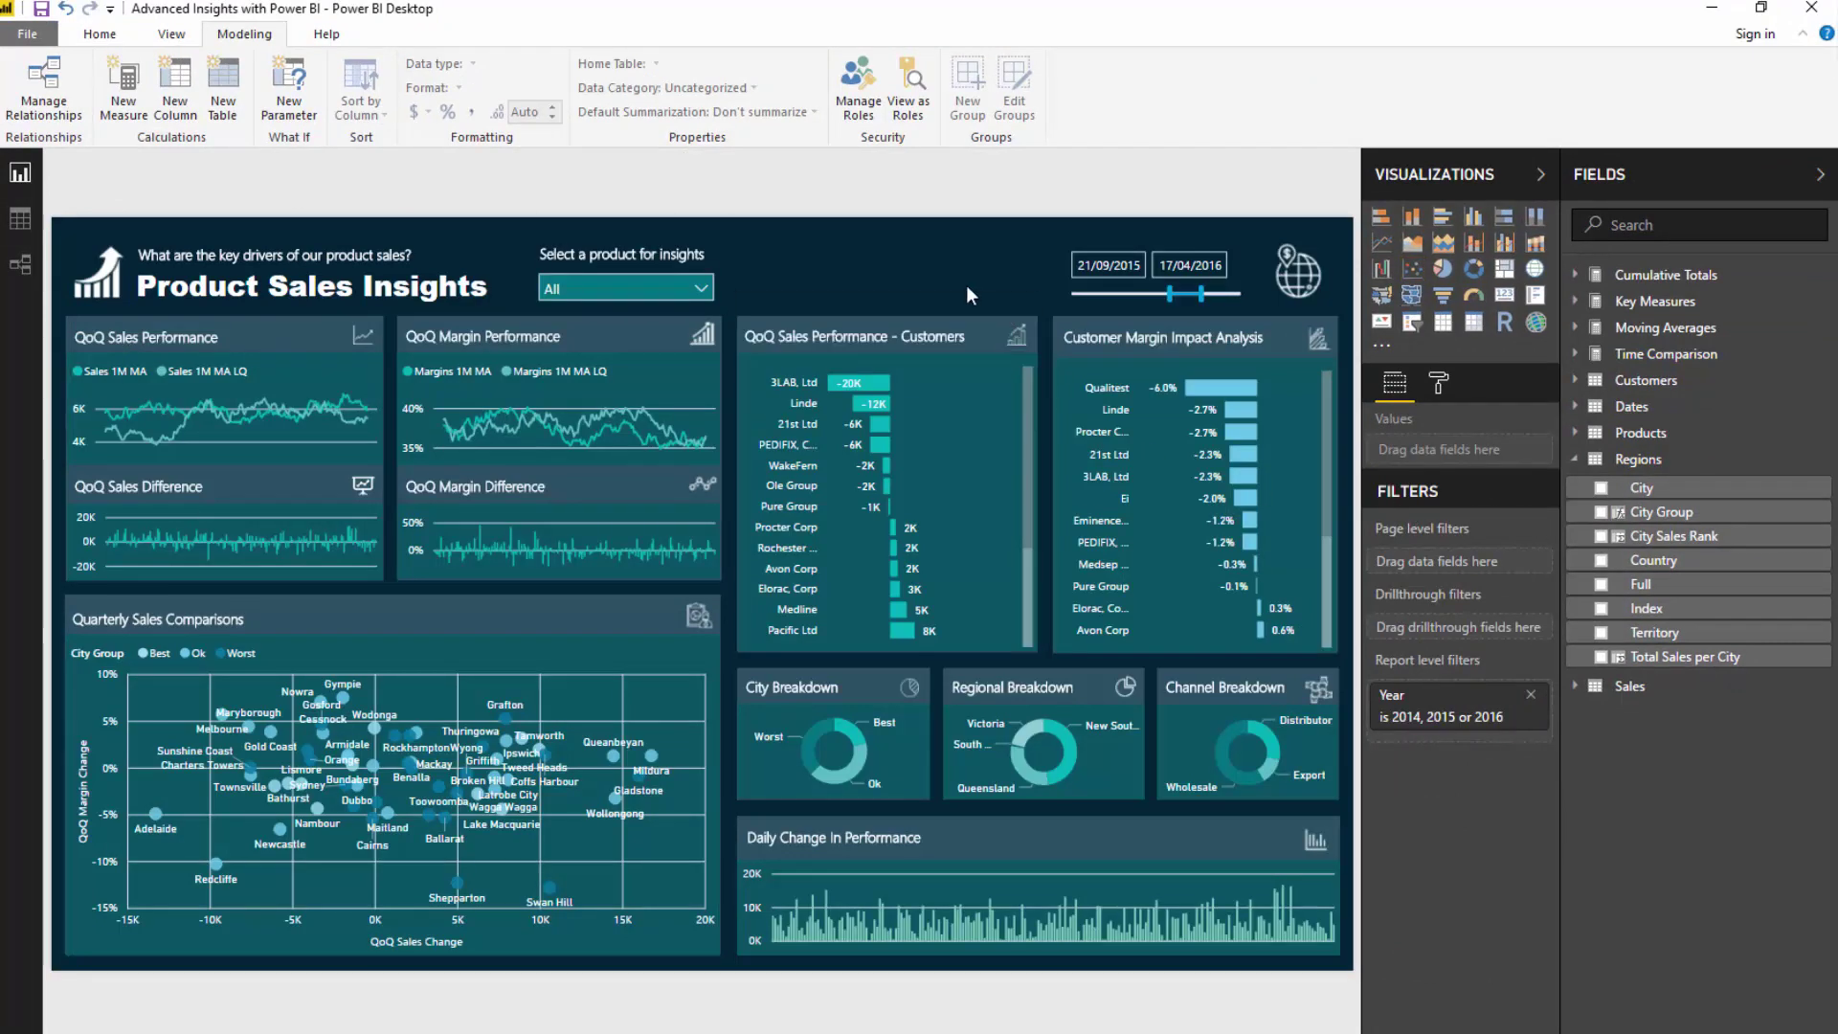
pyautogui.moveTo(201, 865)
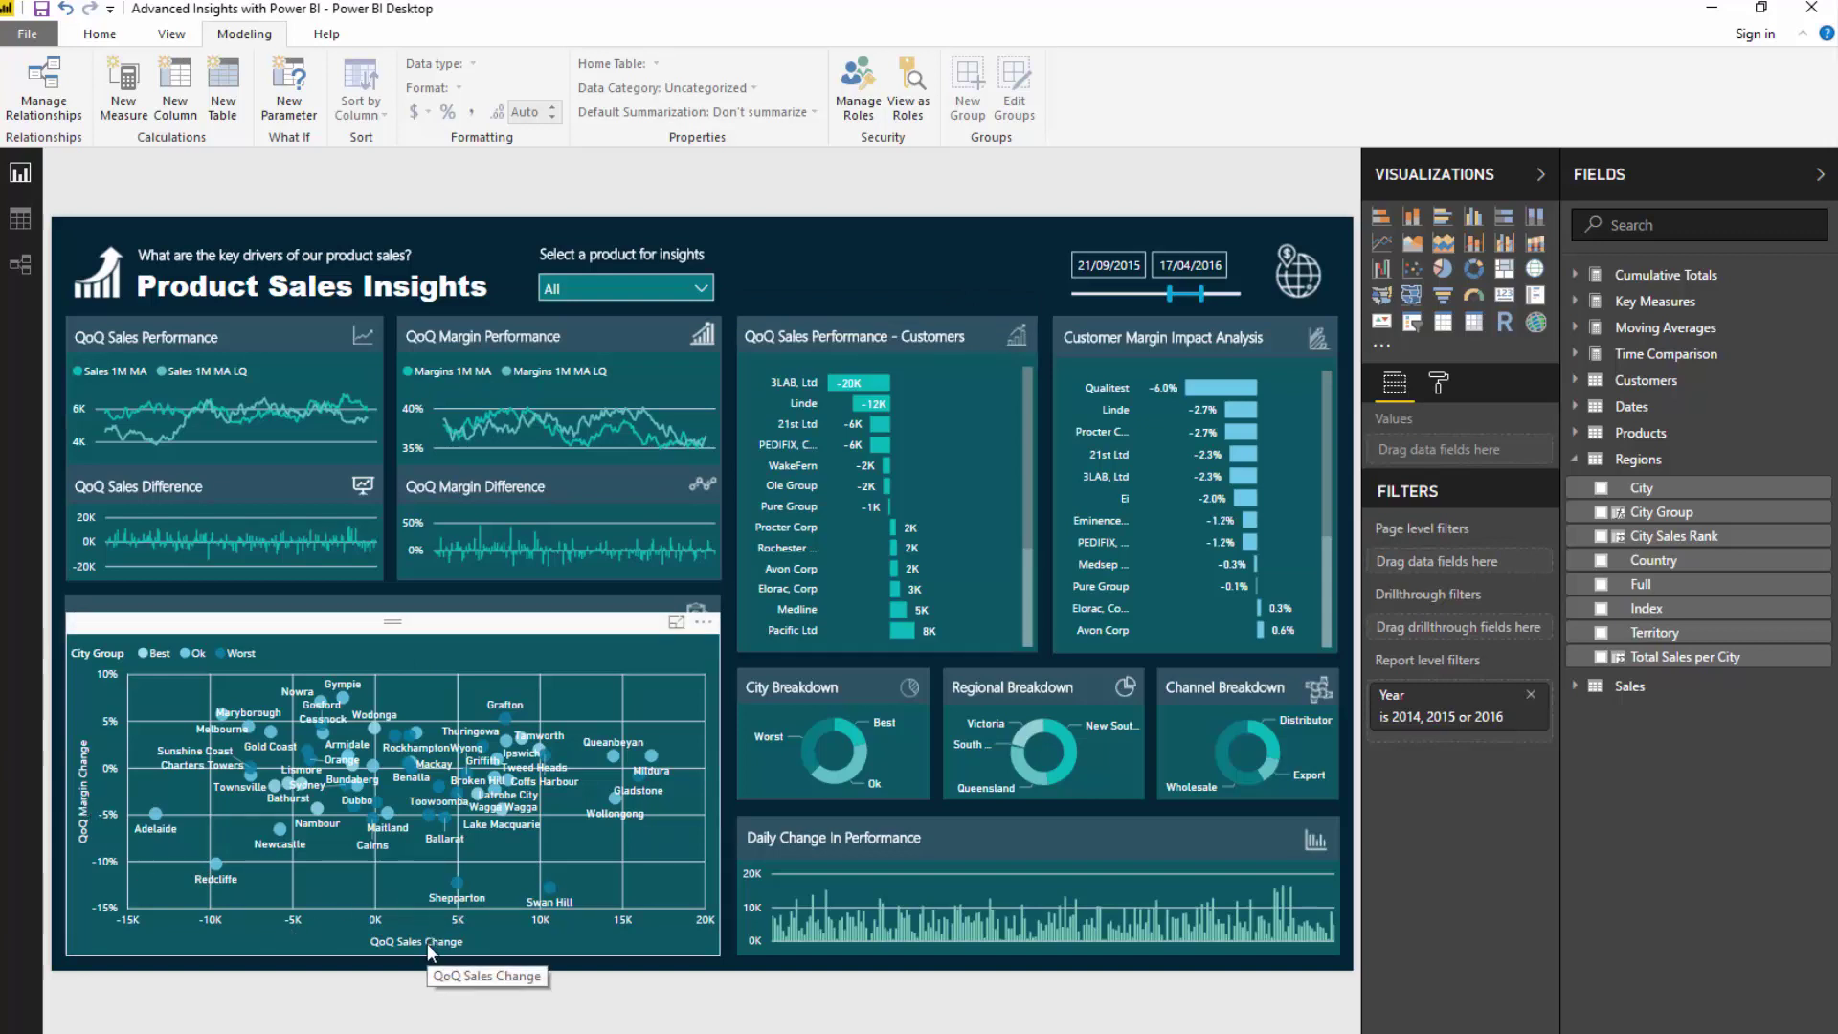
# - Switch to Data view and display the Regions table
pyautogui.moveTo(904, 332)
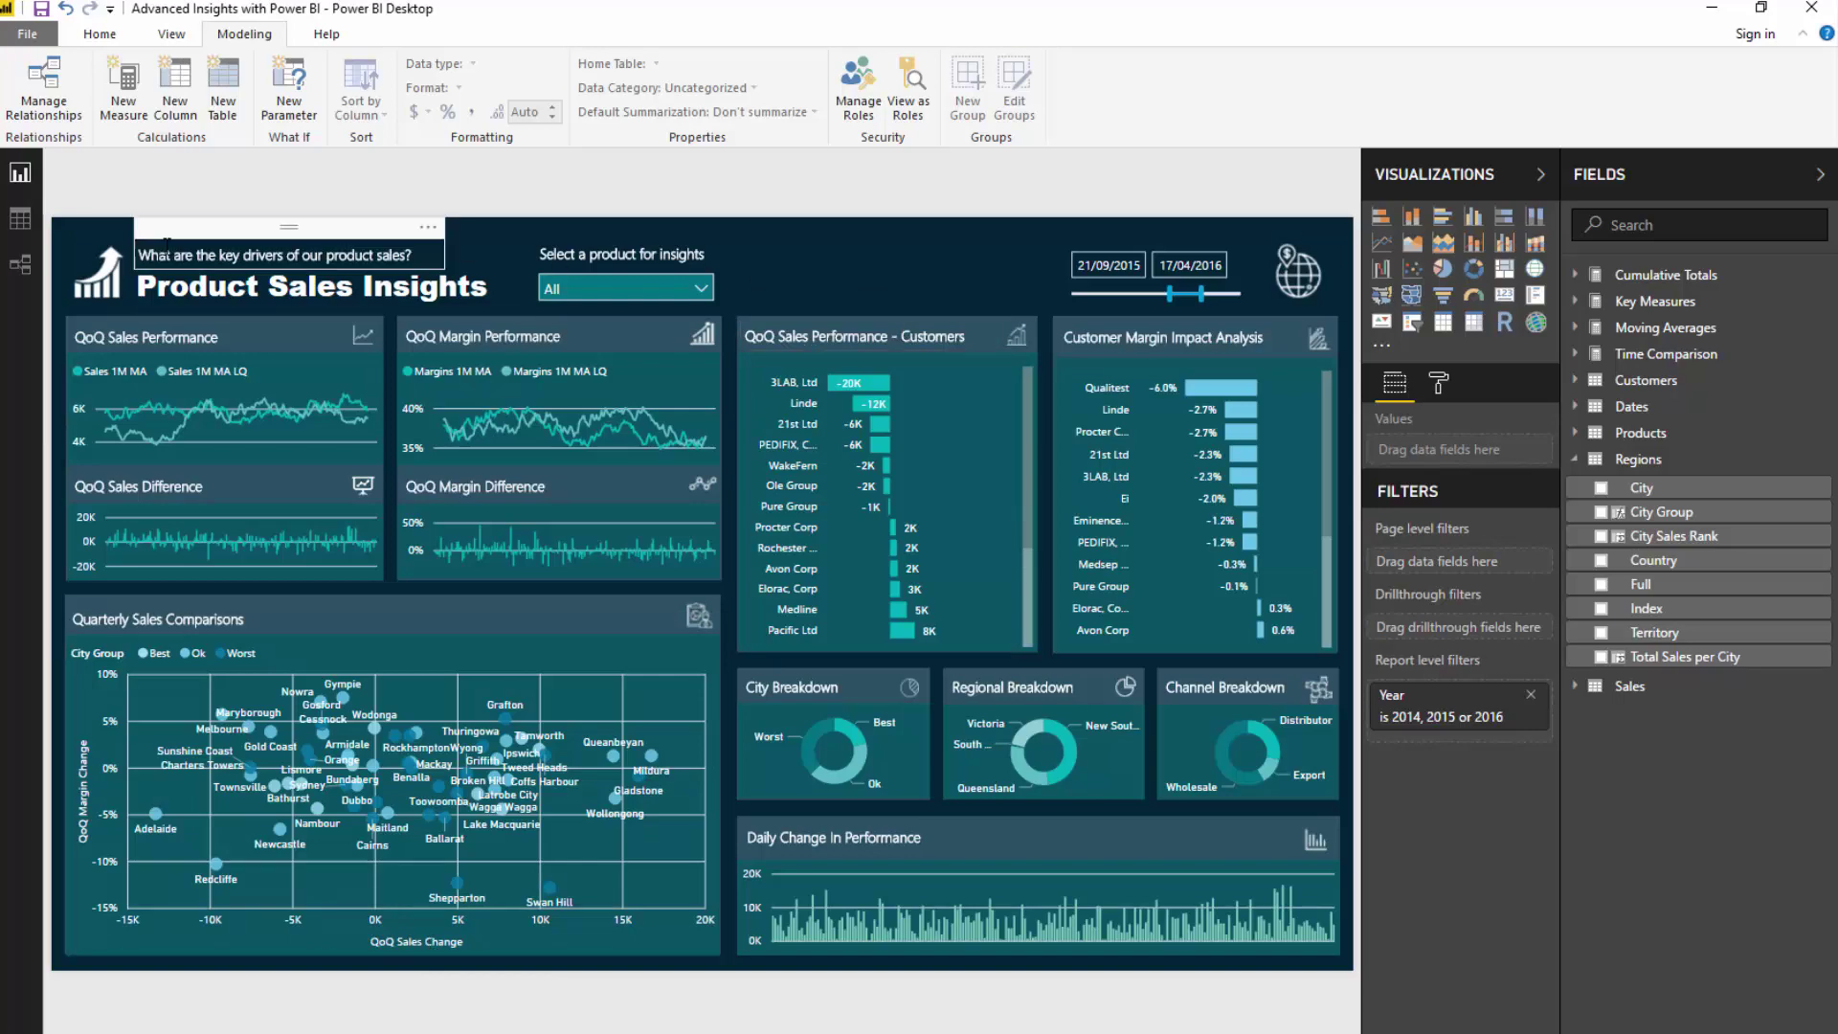
pyautogui.click(20, 220)
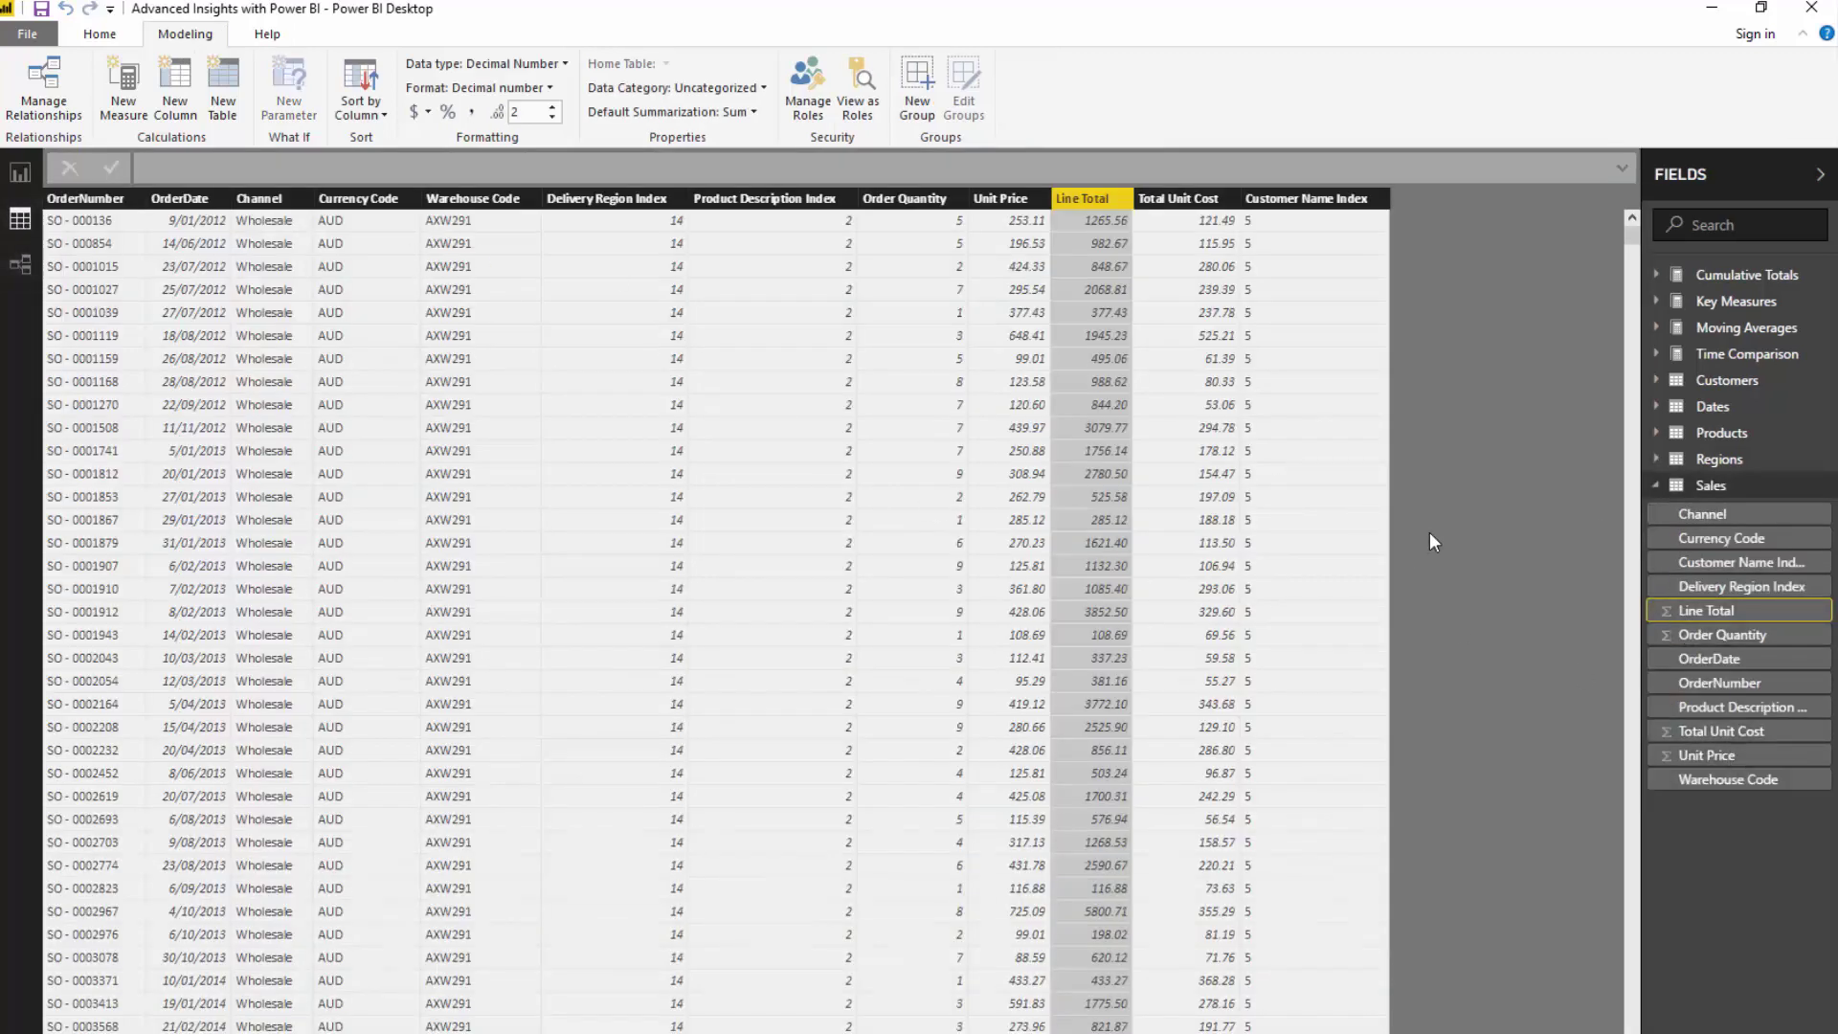
pyautogui.click(1657, 485)
pyautogui.click(1713, 459)
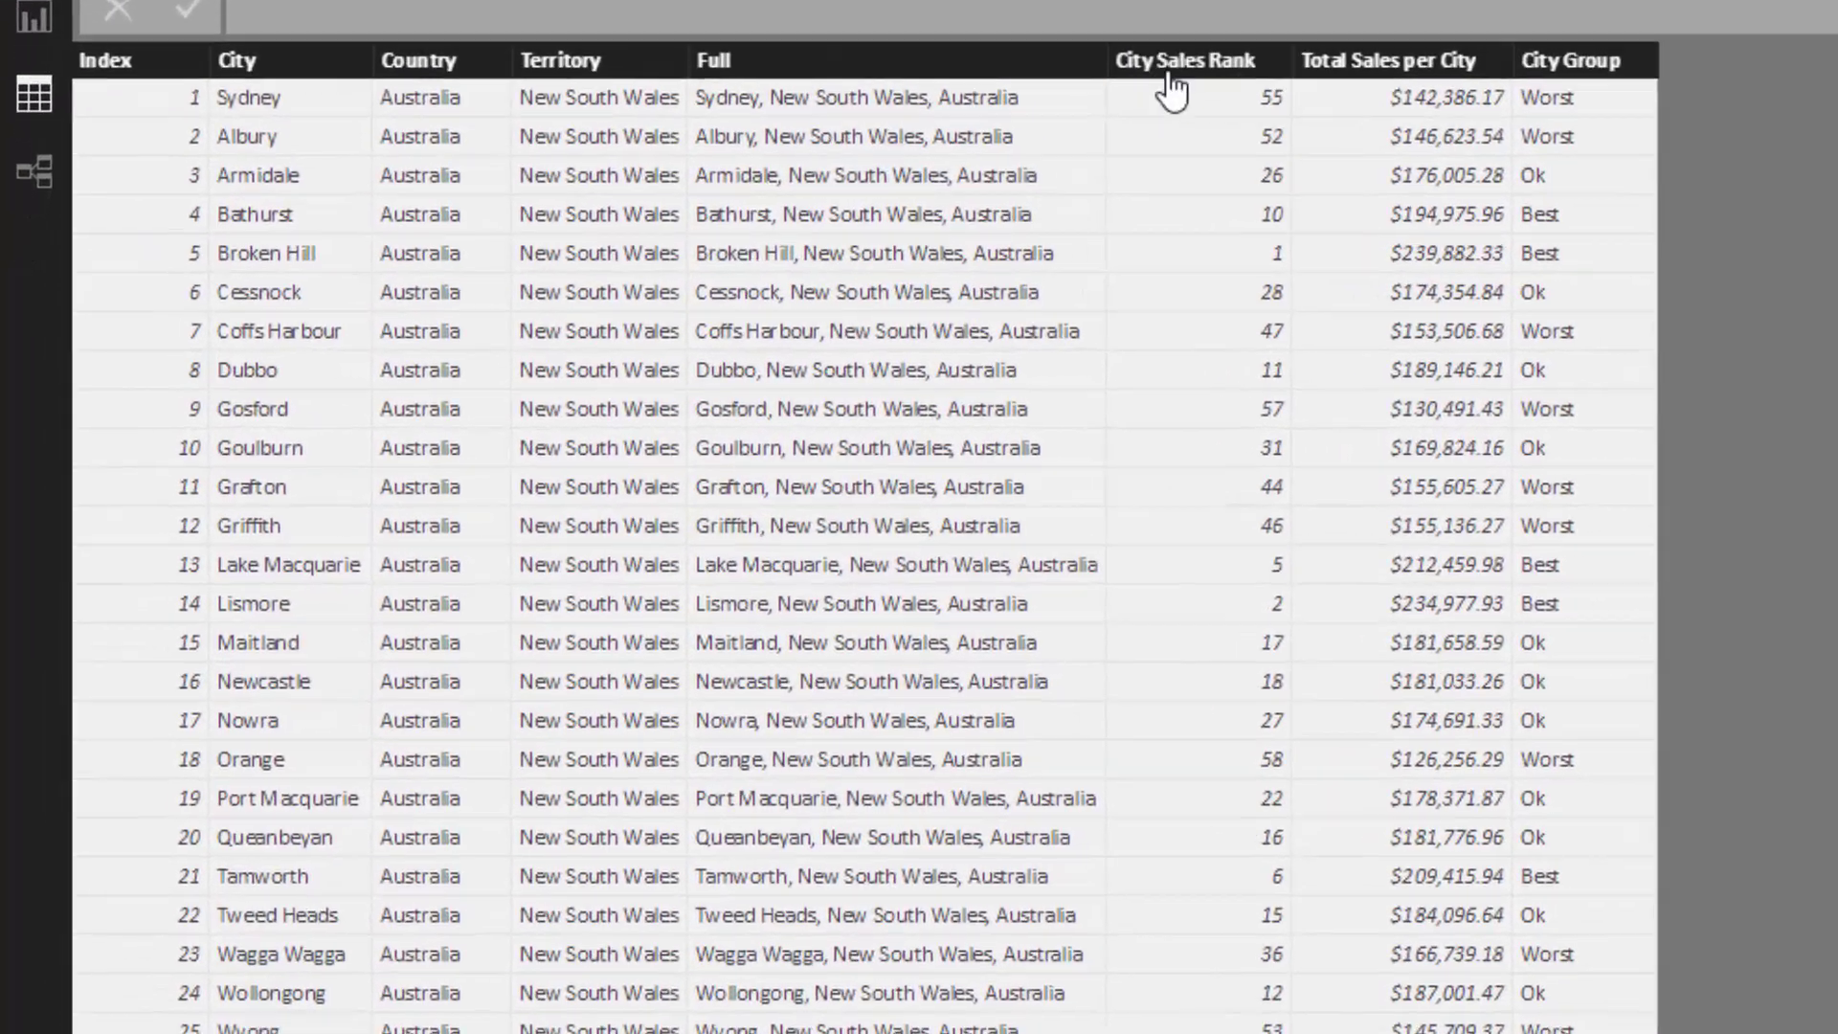
# - Select City Sales Rank and highlight its RANKX( ALL( Regions ), [Total Sales], , DESC ) formula
pyautogui.click(1170, 77)
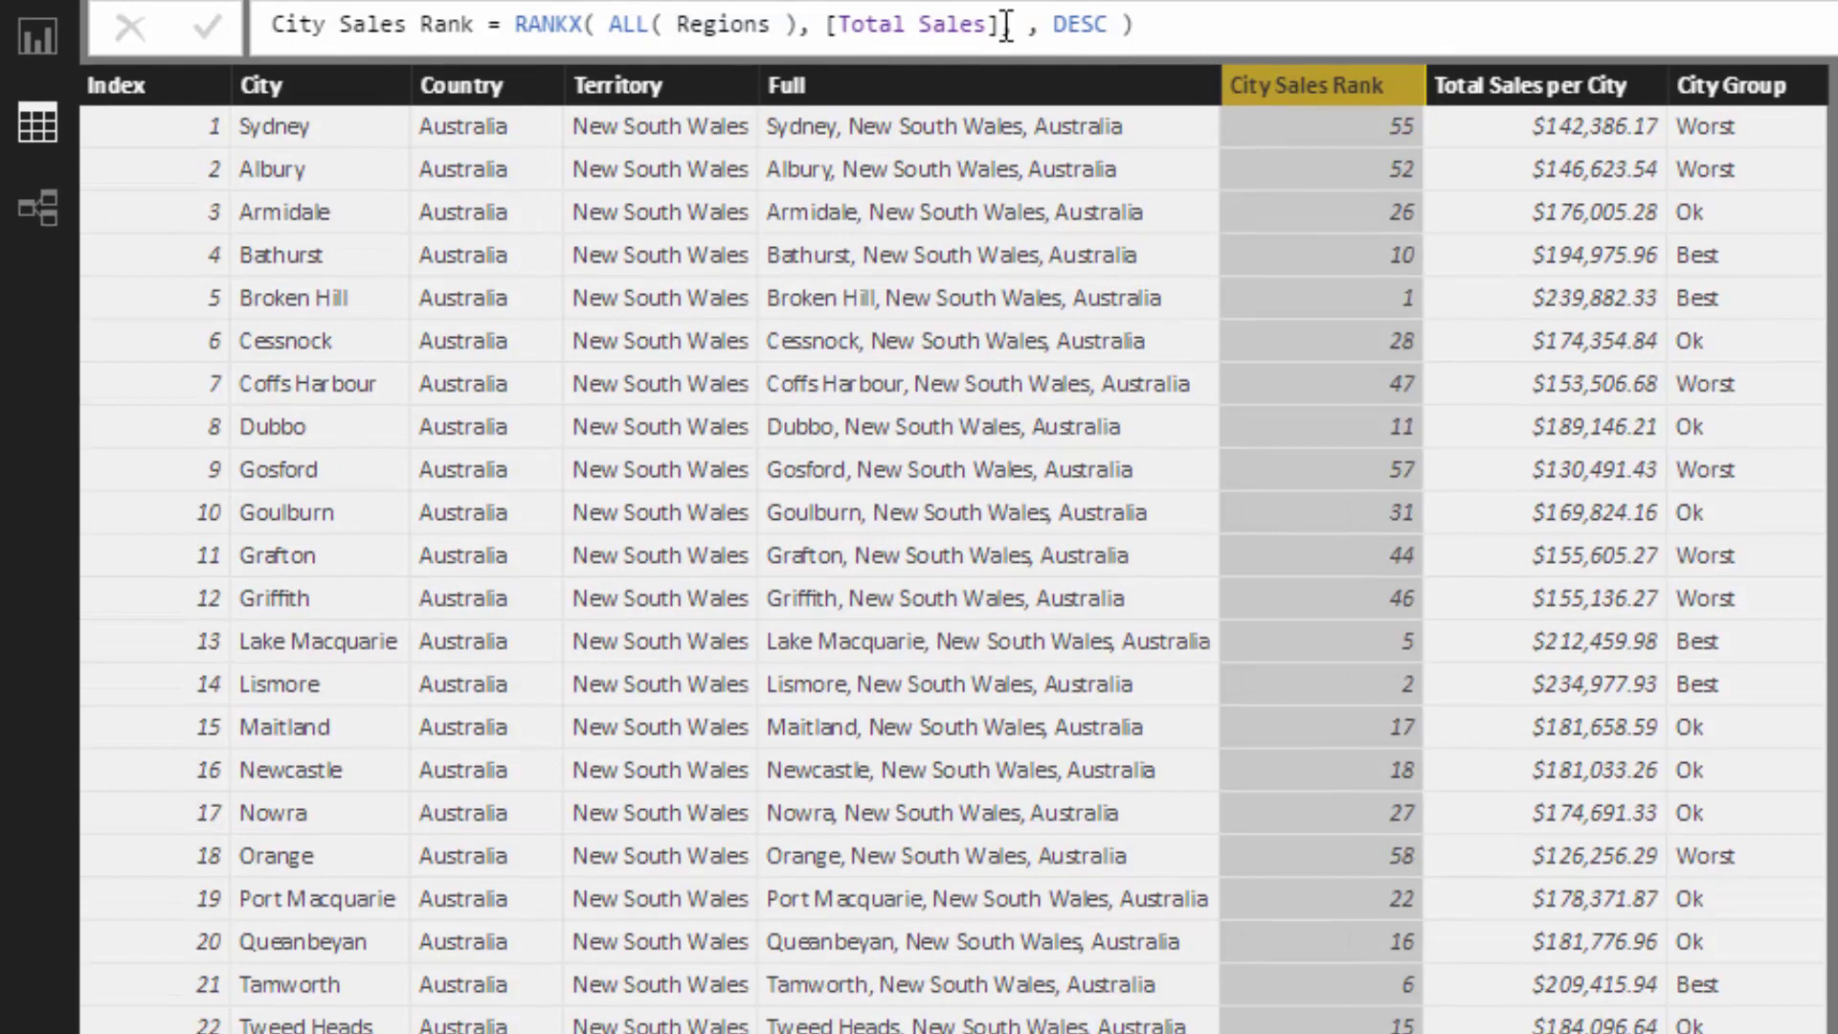
pyautogui.moveTo(1003, 25); pyautogui.dragTo(826, 25)
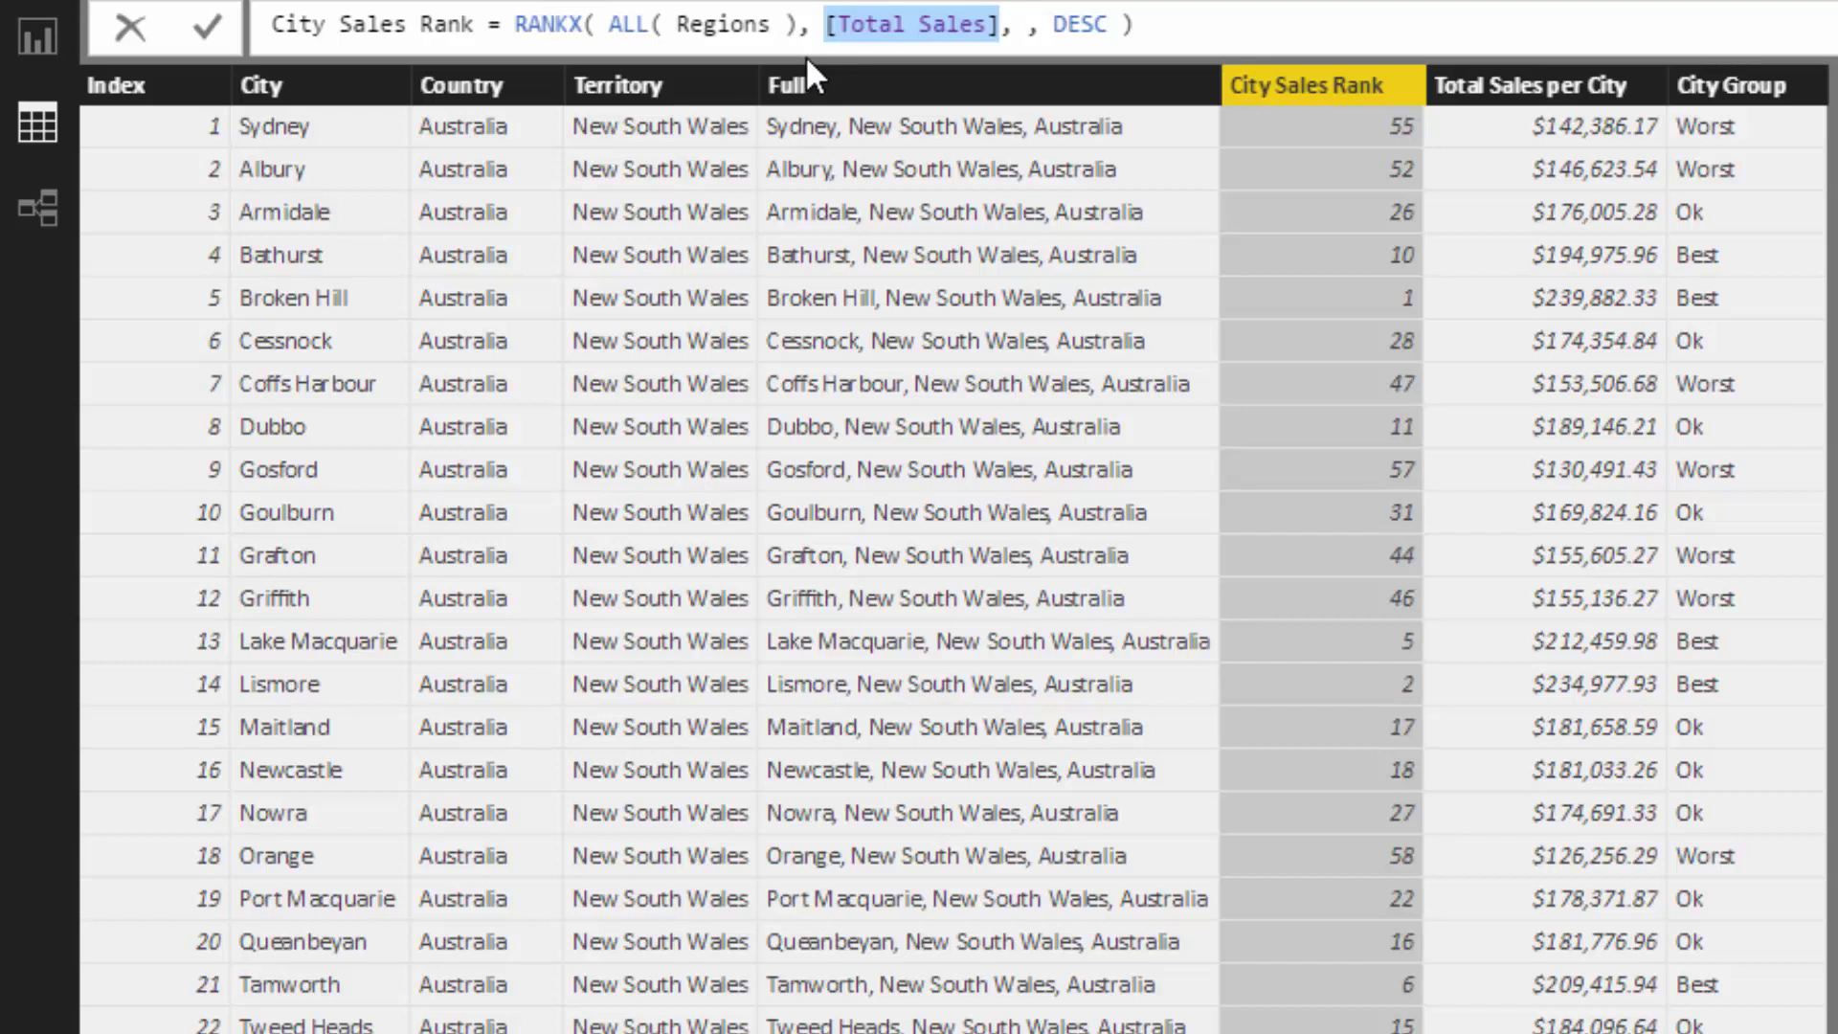
pyautogui.moveTo(1172, 18); pyautogui.dragTo(515, 24)
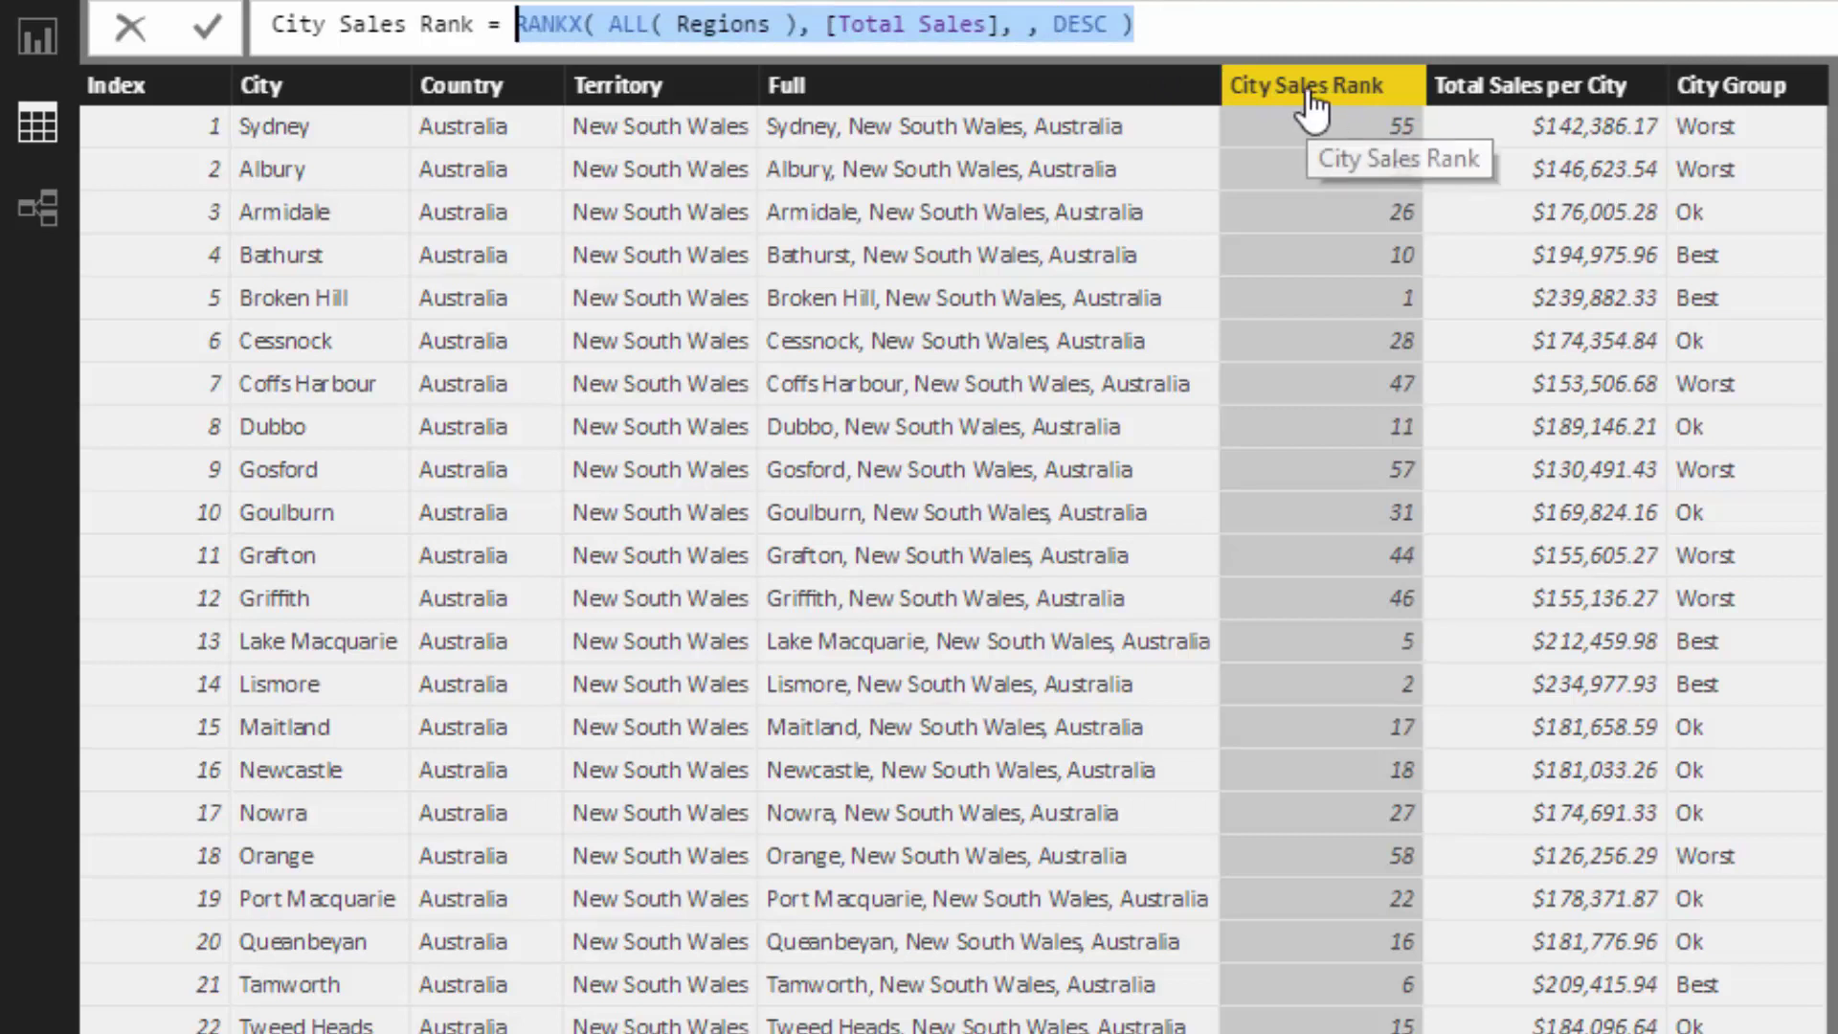
# - Sort Regions ascending by City Sales Rank and show the City Group SWITCH formula
pyautogui.rightClick(1343, 107)
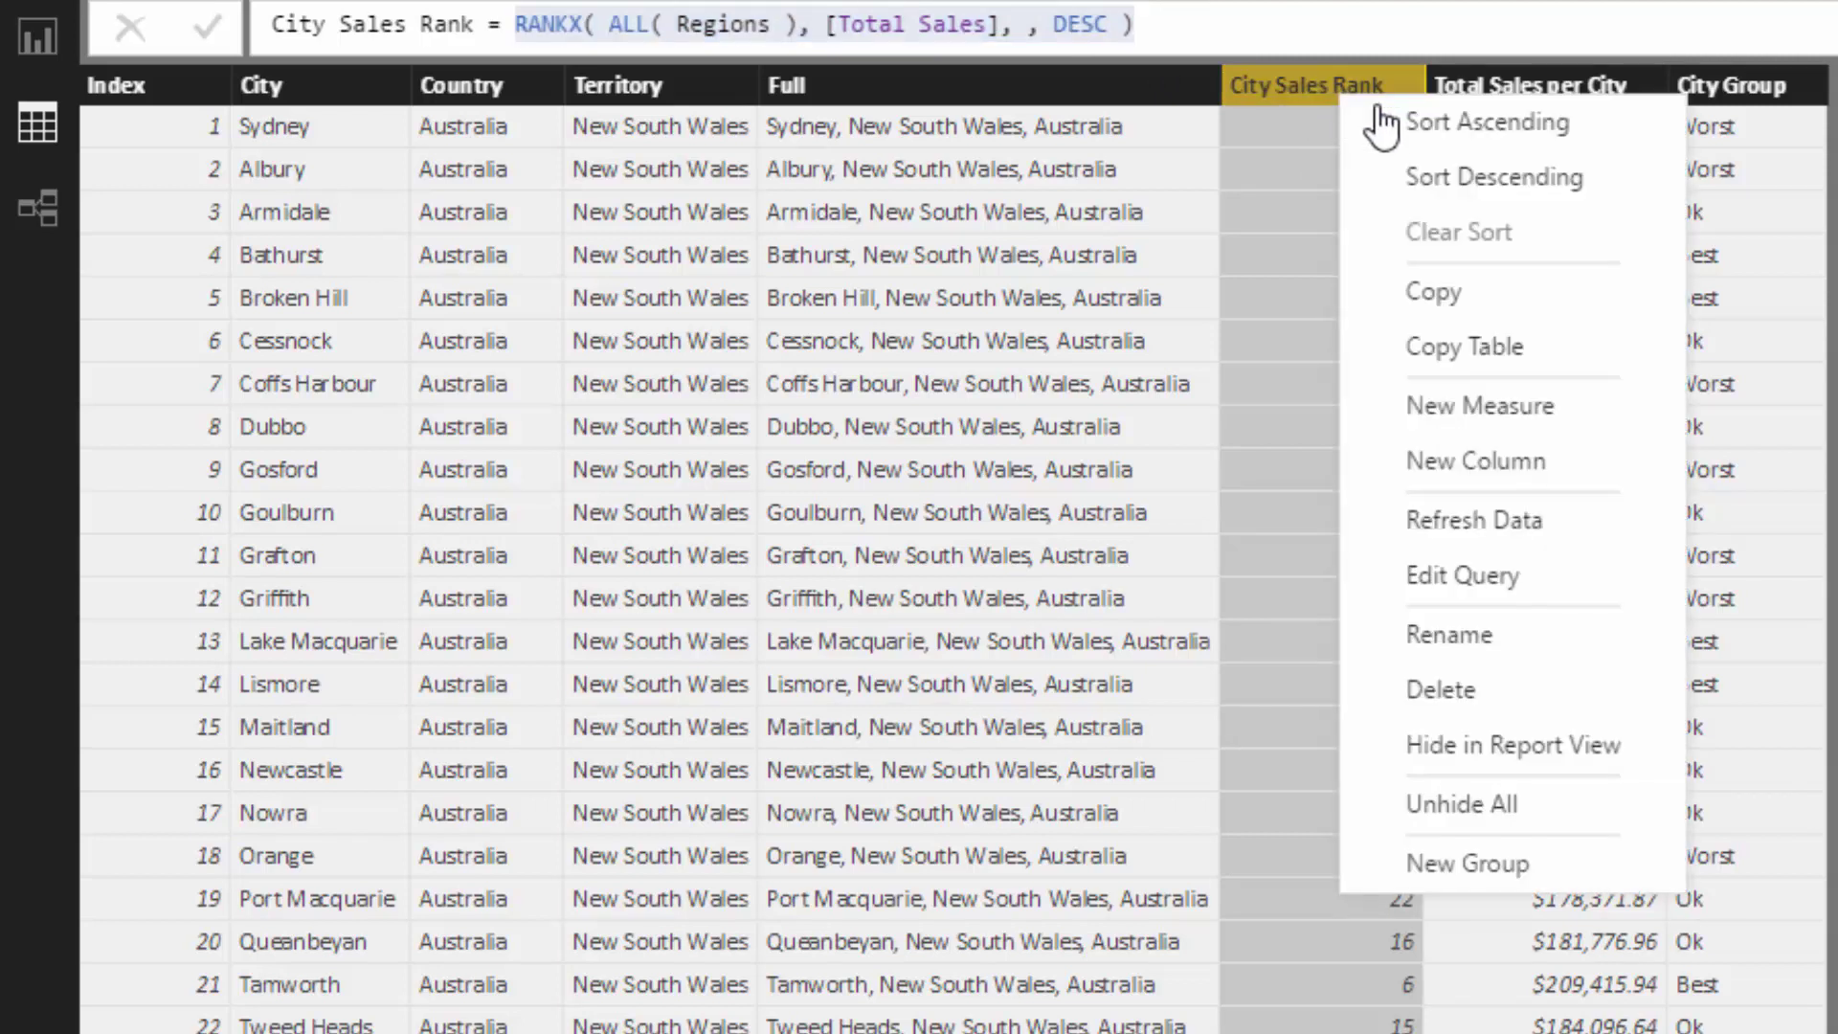
pyautogui.click(1393, 122)
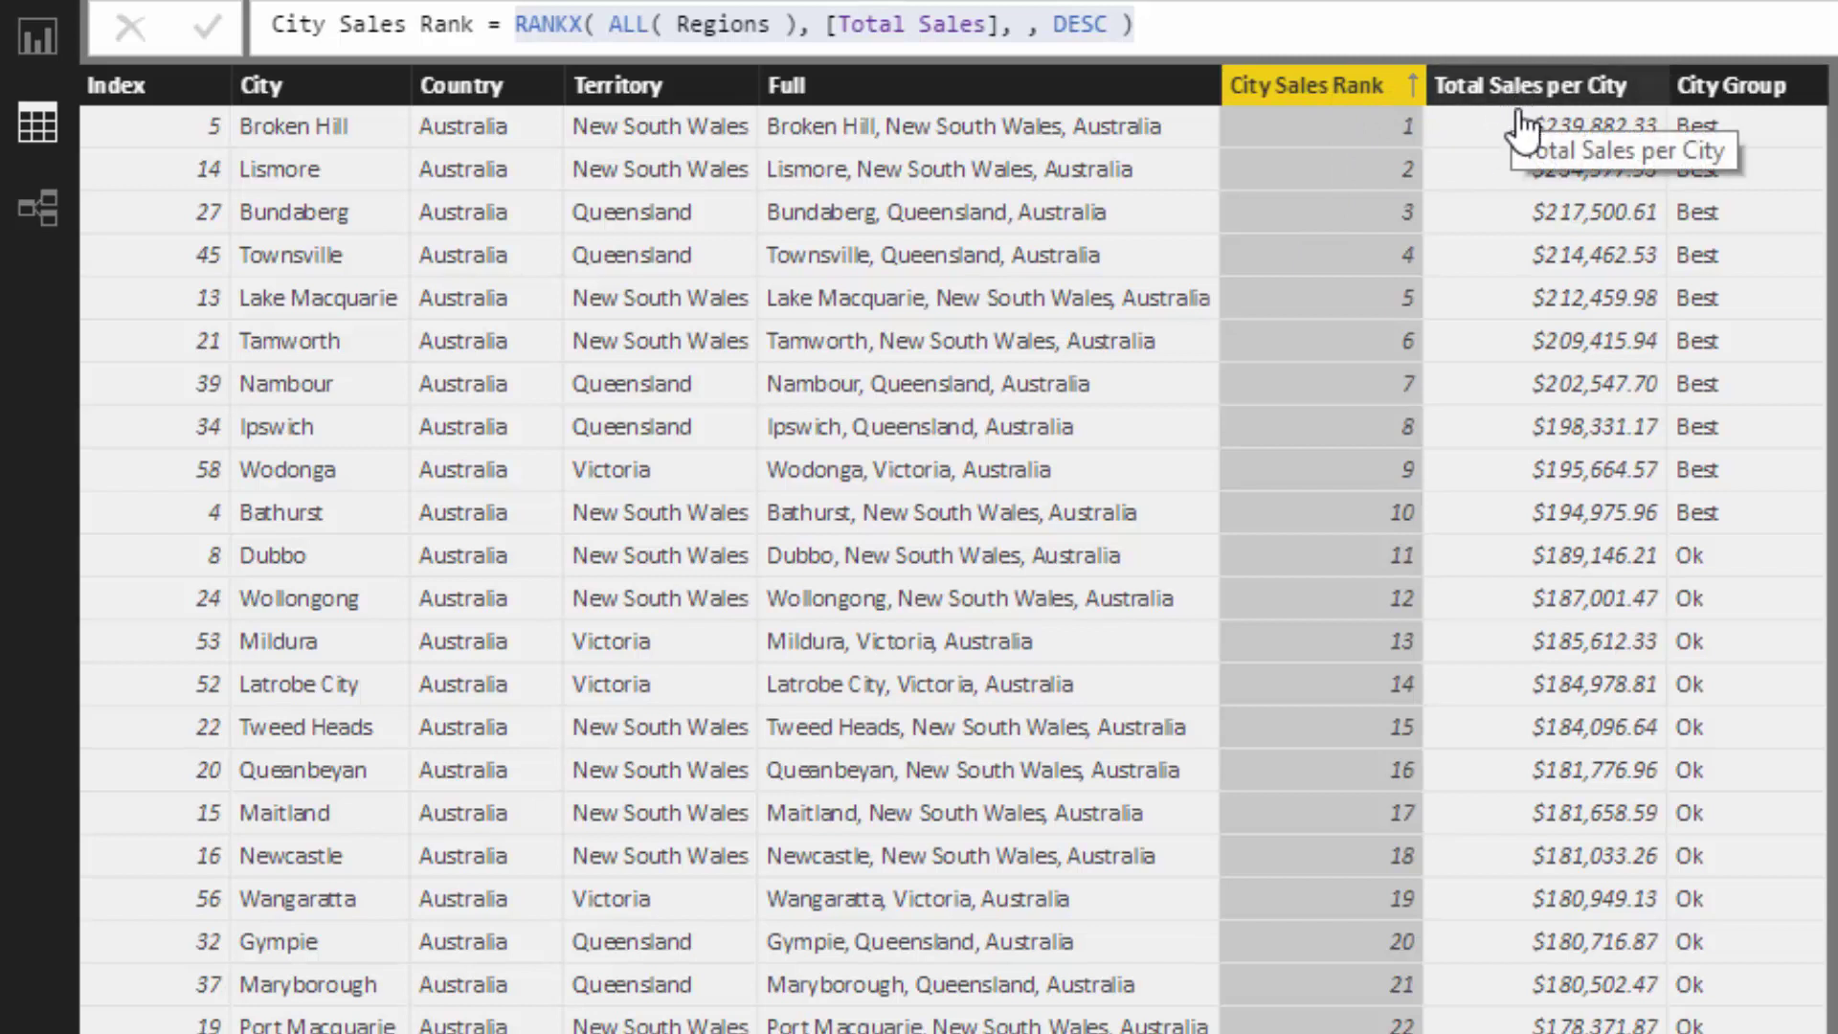
pyautogui.scroll(-5, 1518, 266)
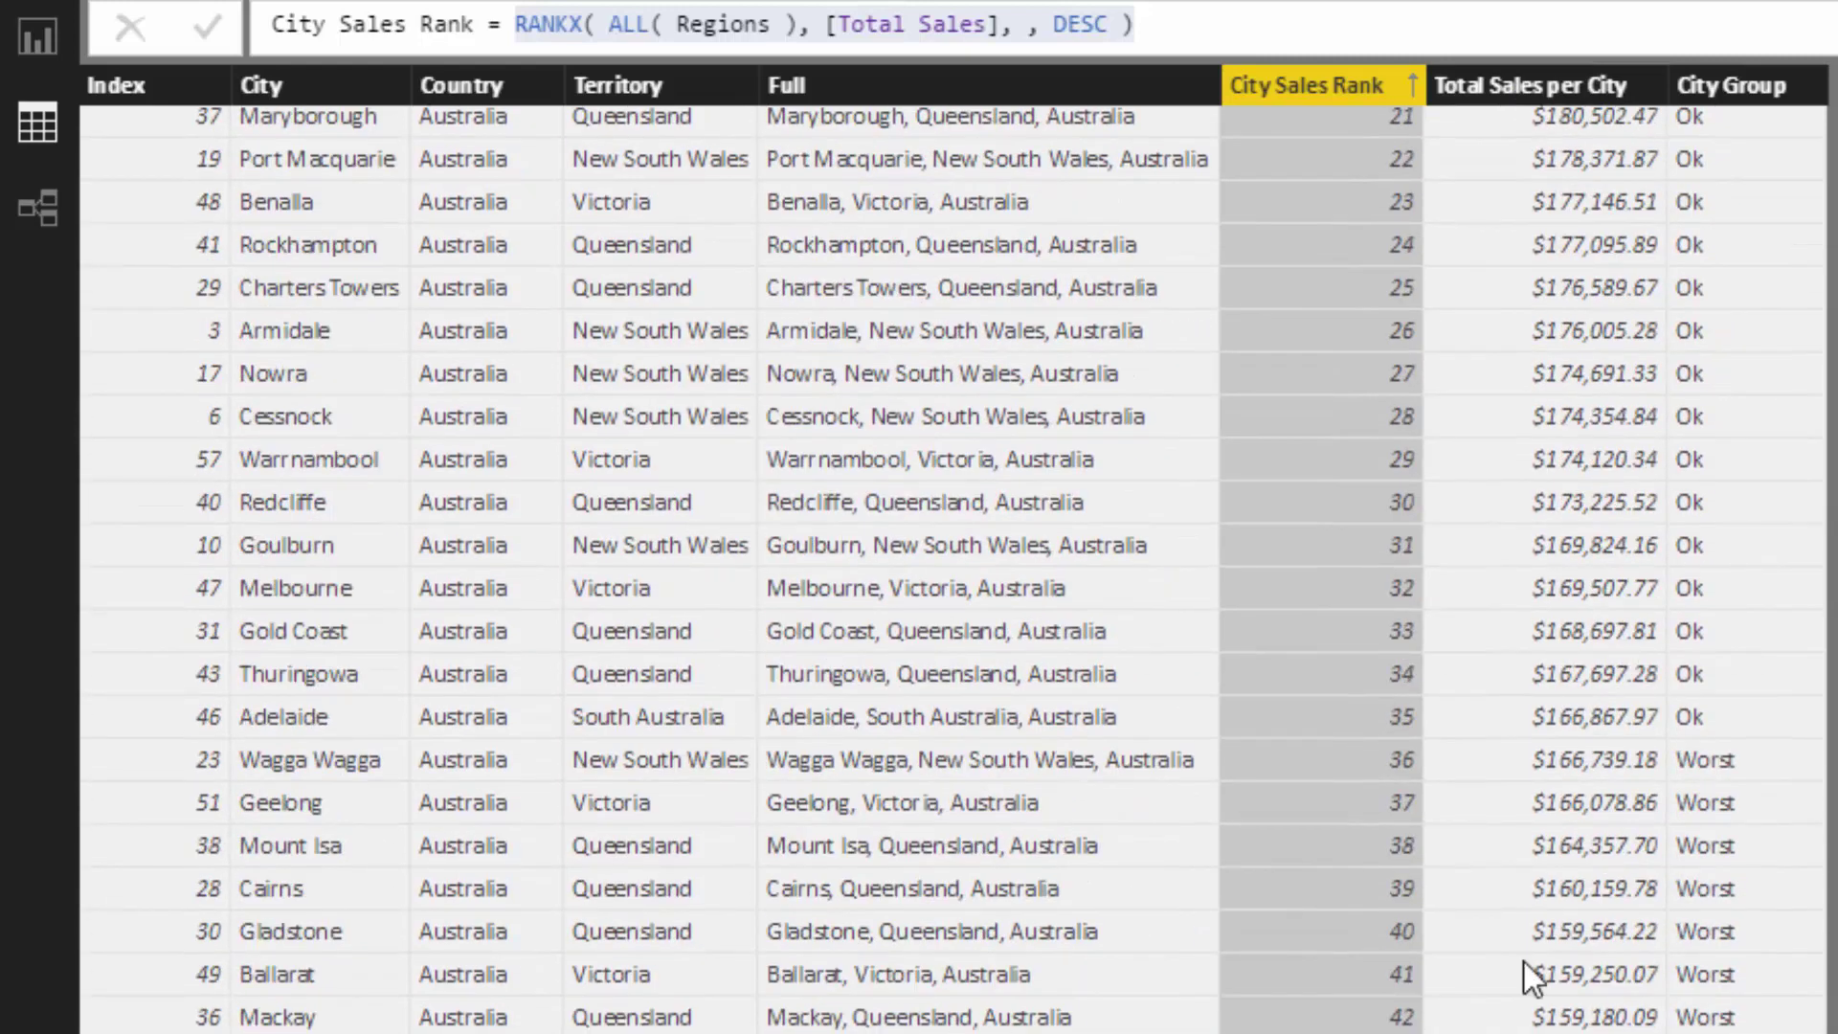
pyautogui.scroll(5, 1524, 968)
pyautogui.click(1738, 85)
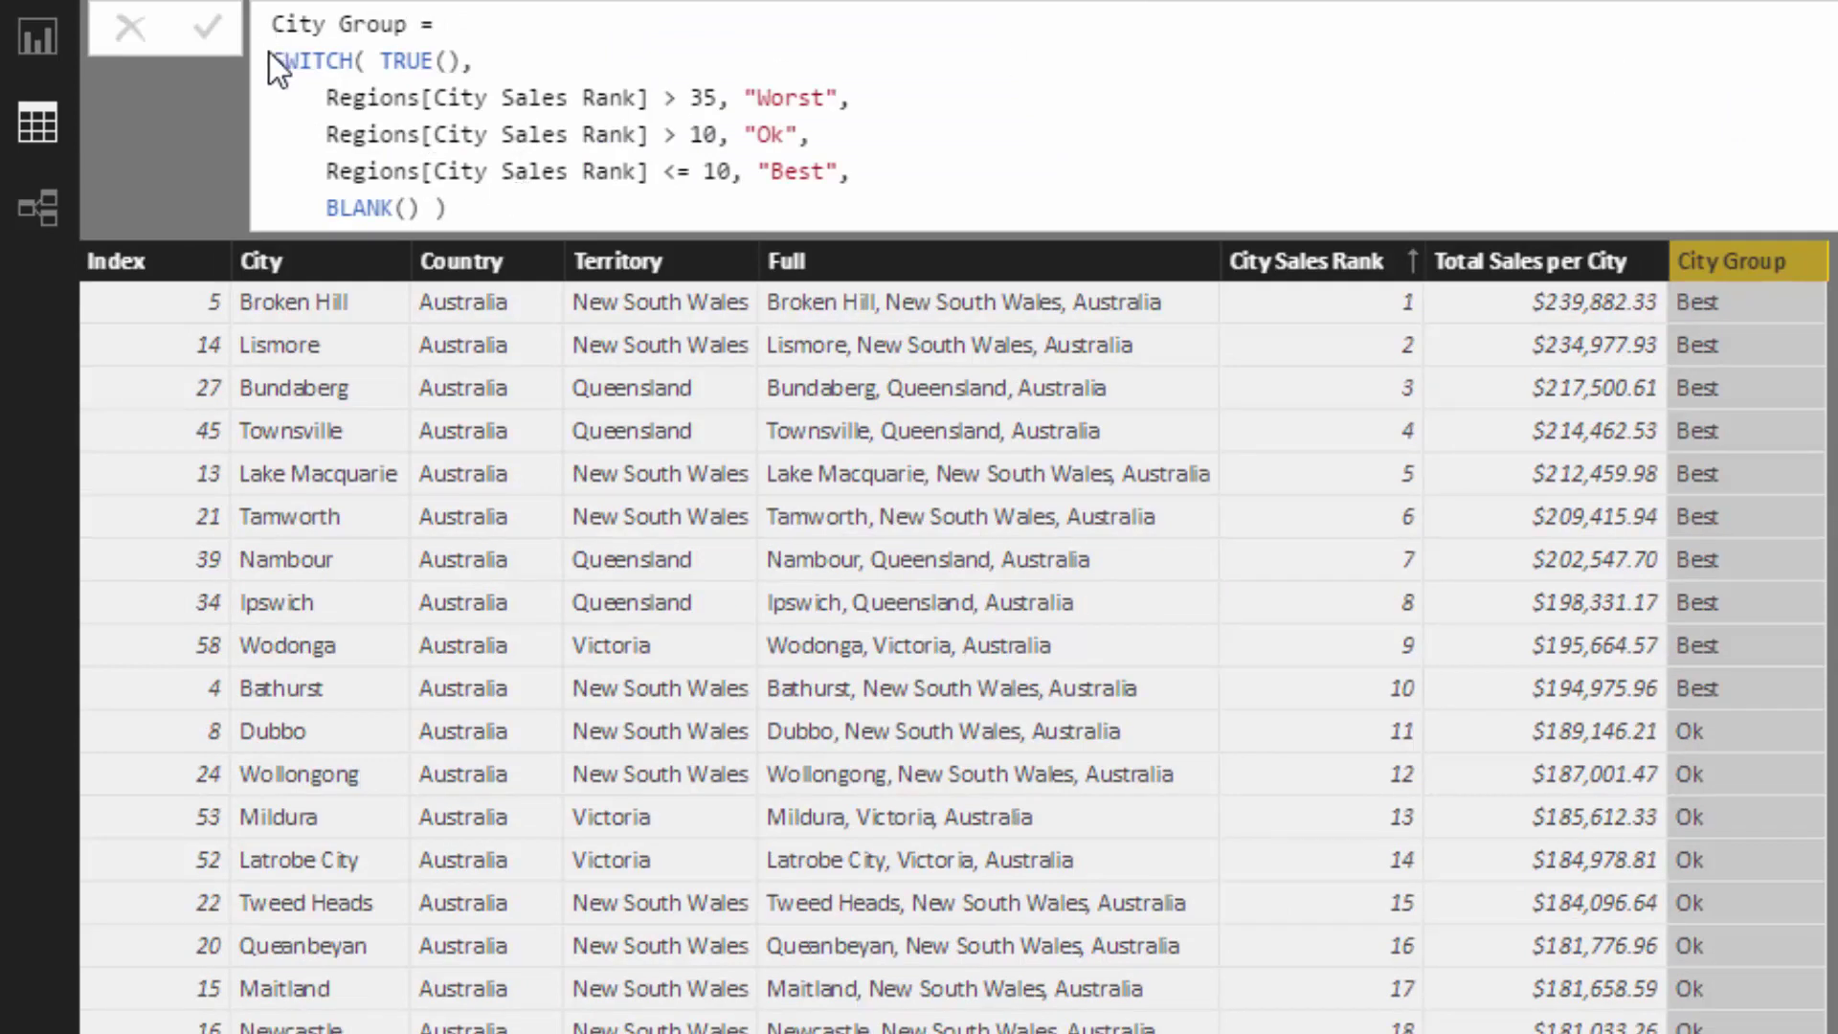
pyautogui.moveTo(276, 61); pyautogui.dragTo(492, 65)
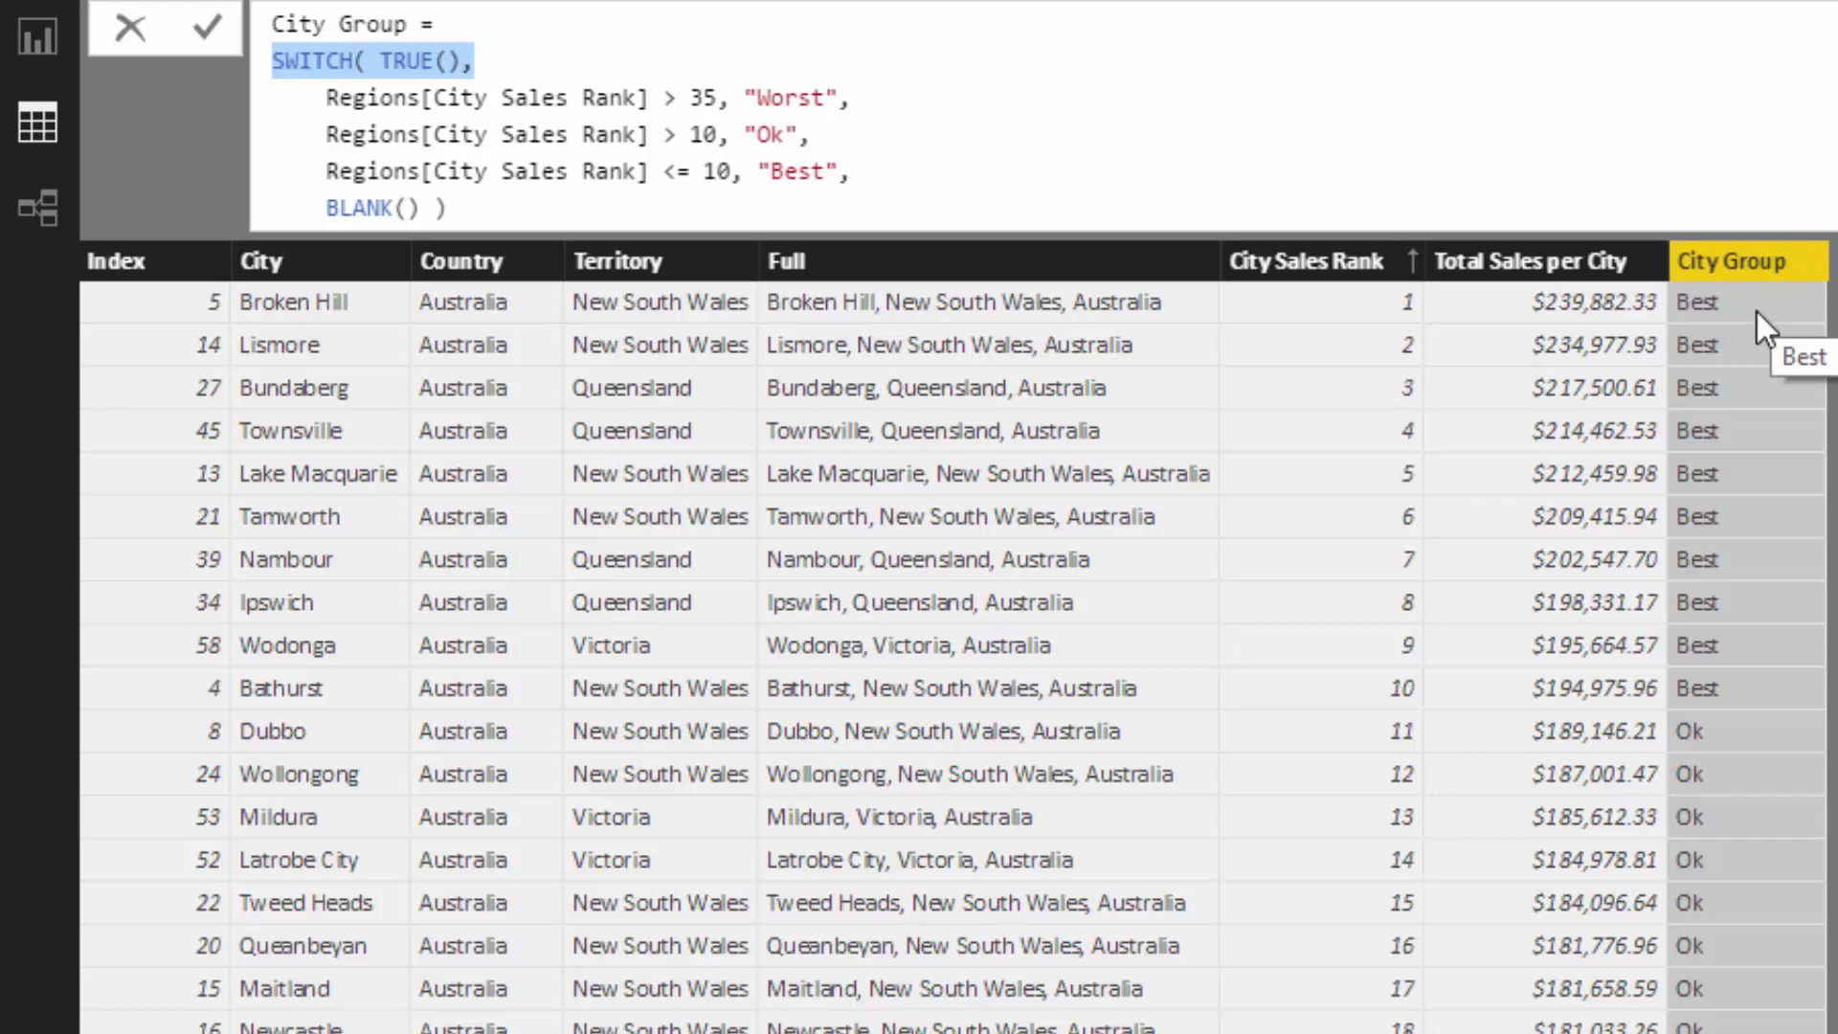
pyautogui.scroll(-3, 1756, 312)
pyautogui.scroll(3, 1755, 312)
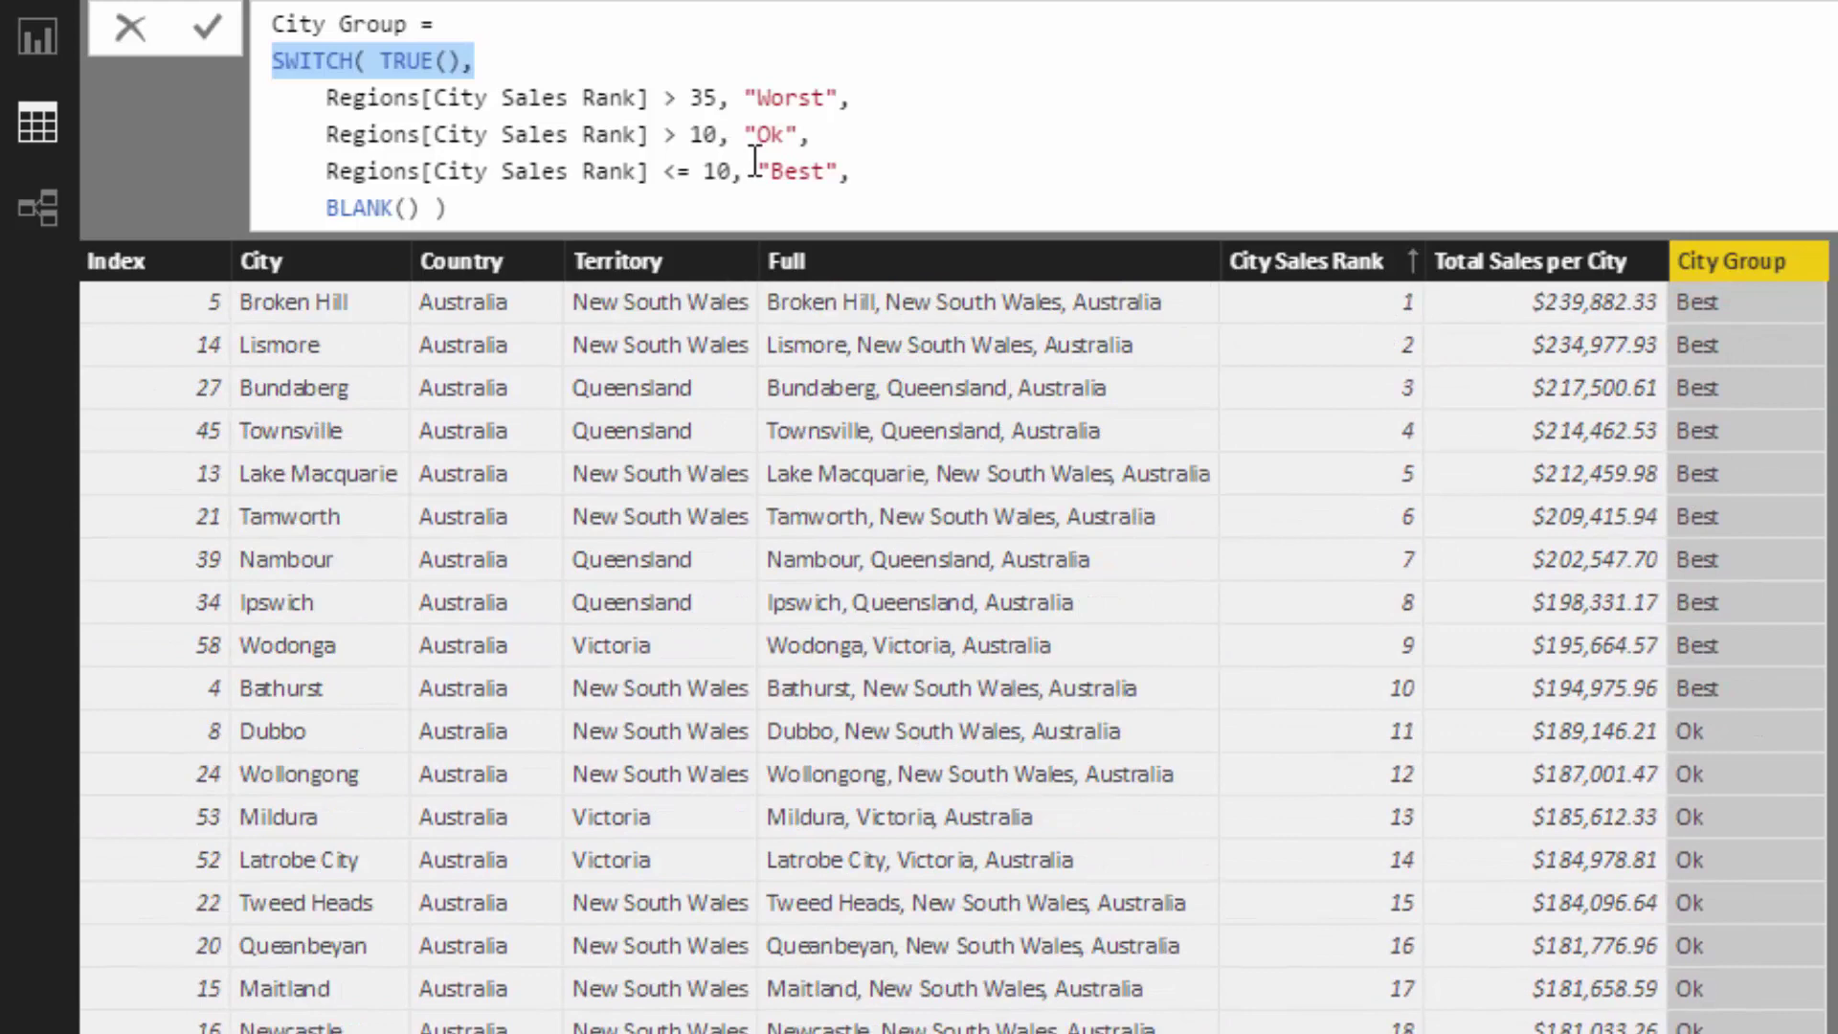
pyautogui.moveTo(850, 172); pyautogui.dragTo(312, 172)
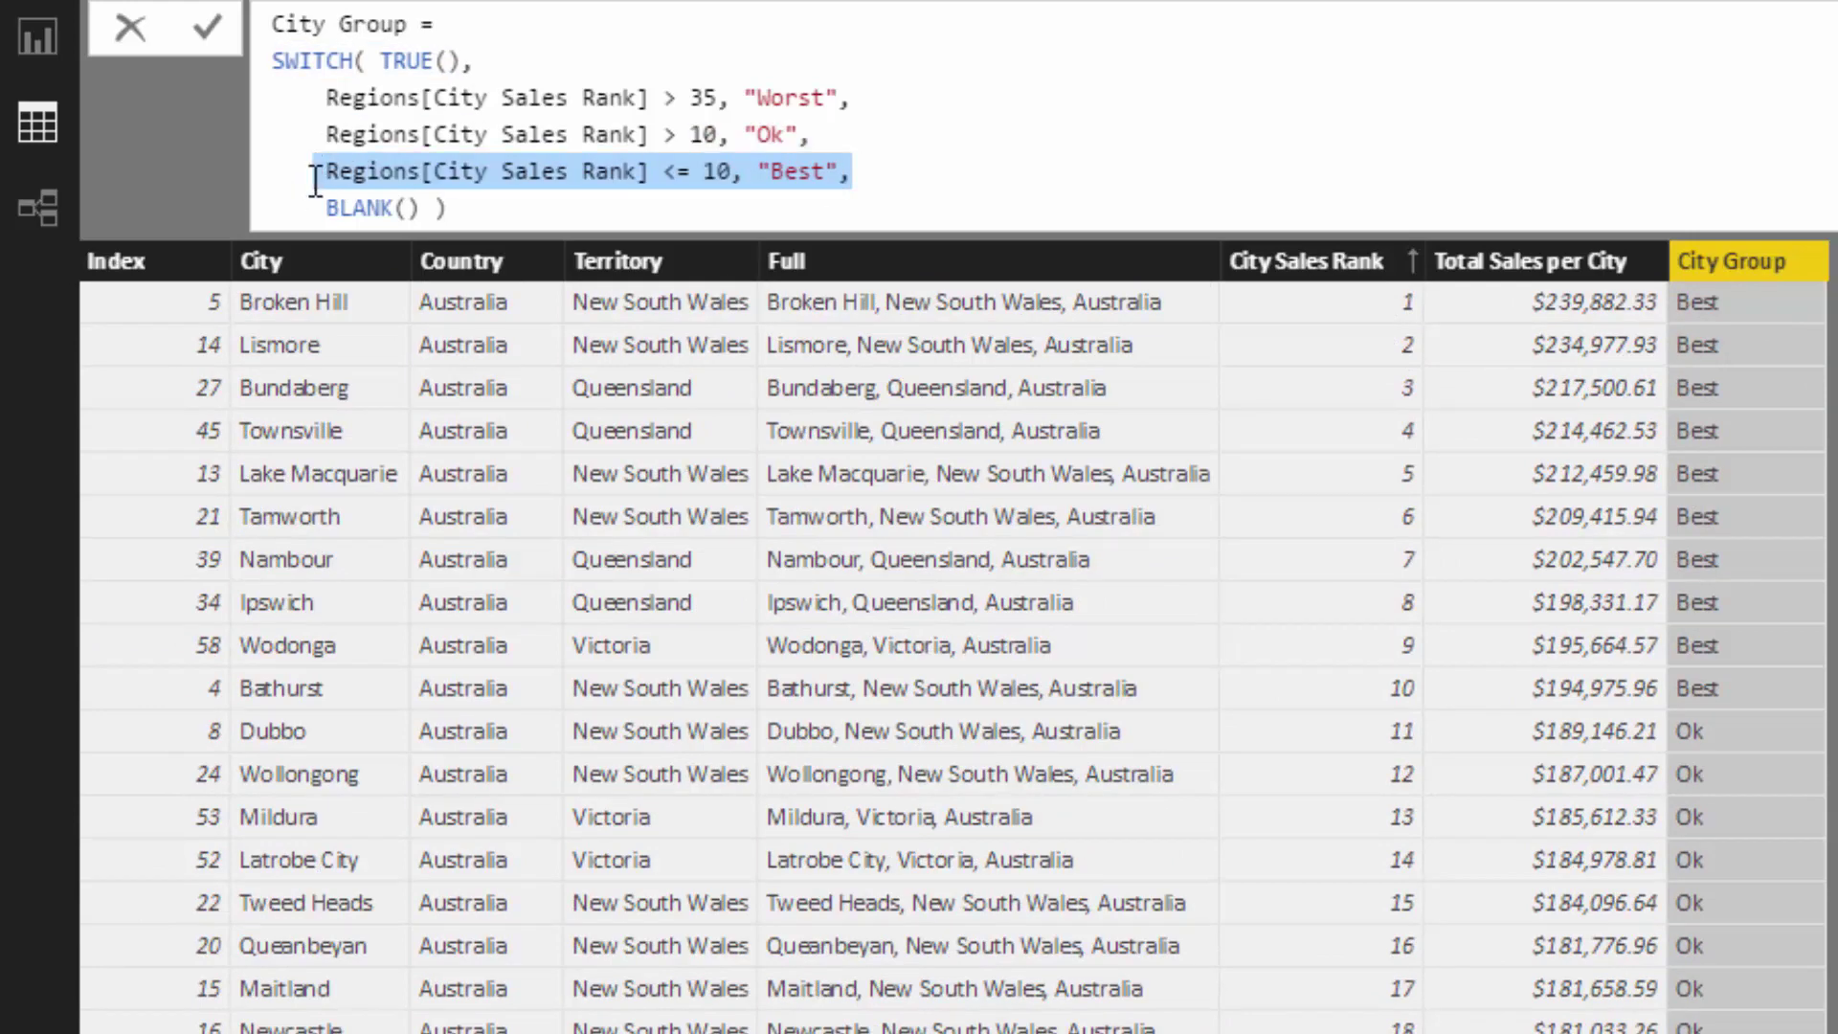
pyautogui.scroll(-4, 1571, 475)
pyautogui.scroll(3, 1690, 417)
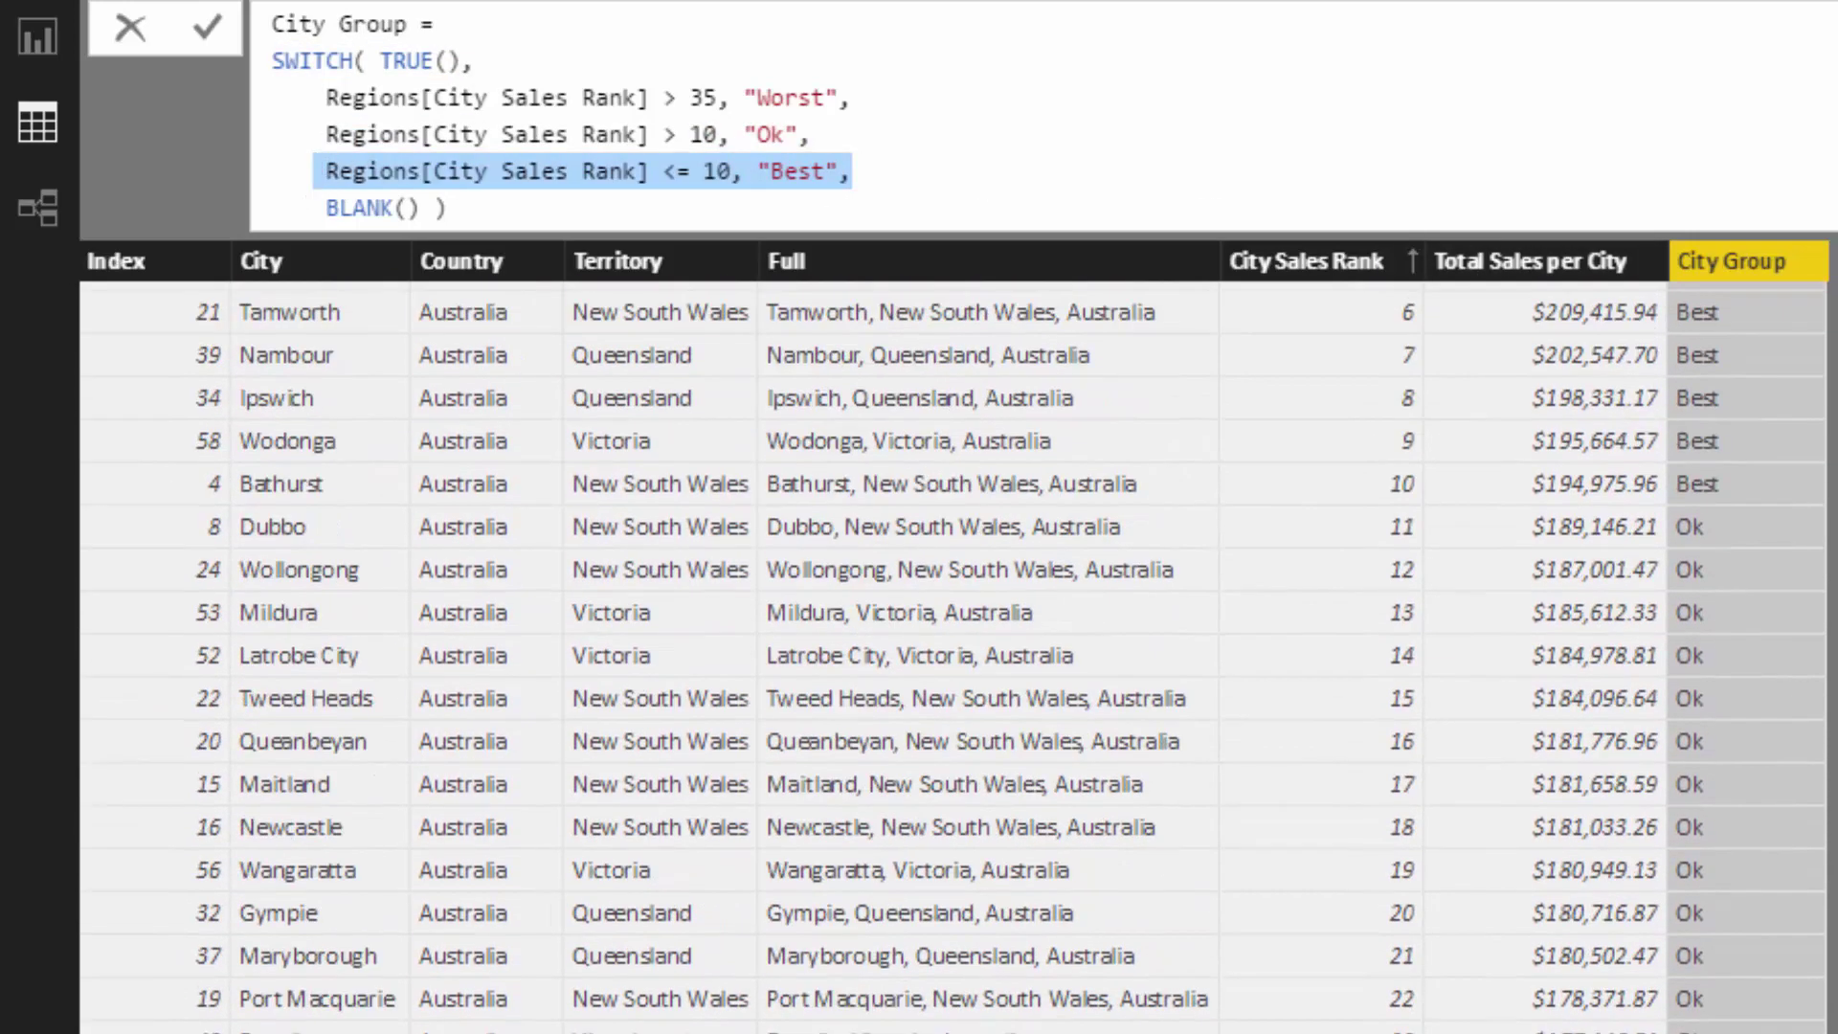
pyautogui.scroll(-6, 1700, 846)
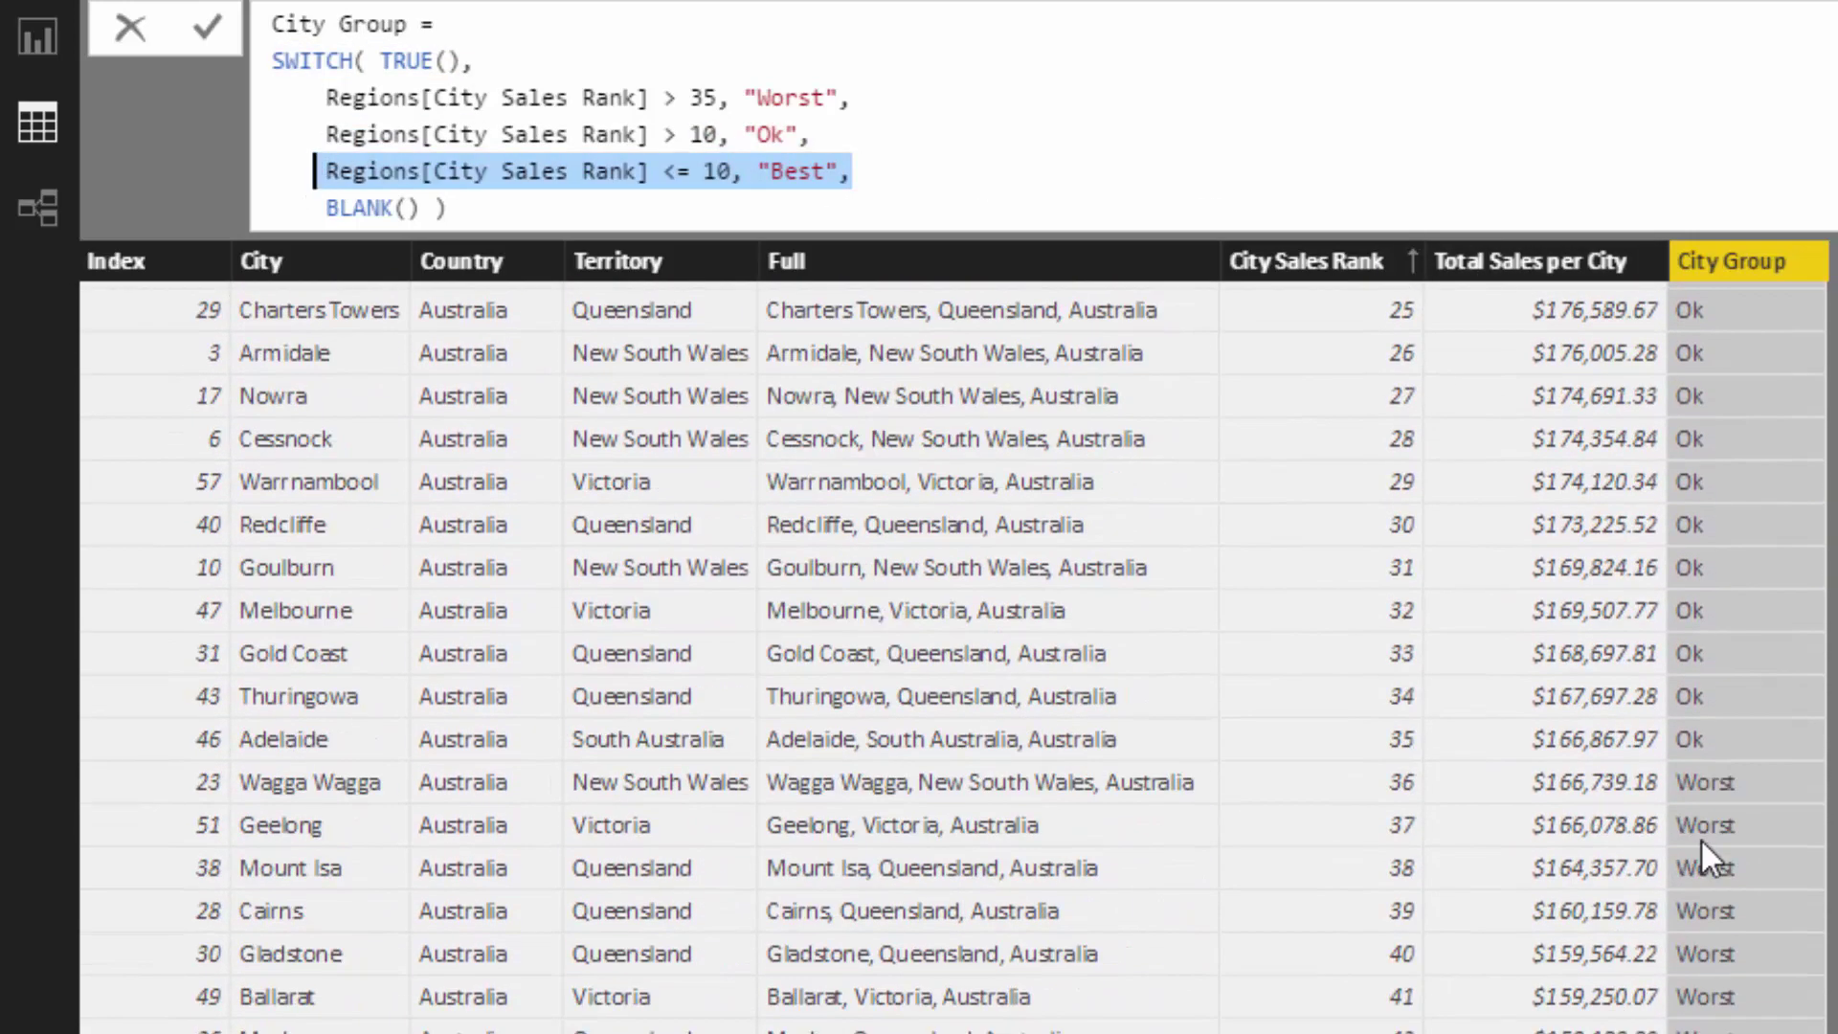
pyautogui.click(483, 213)
pyautogui.moveTo(484, 215); pyautogui.dragTo(266, 30)
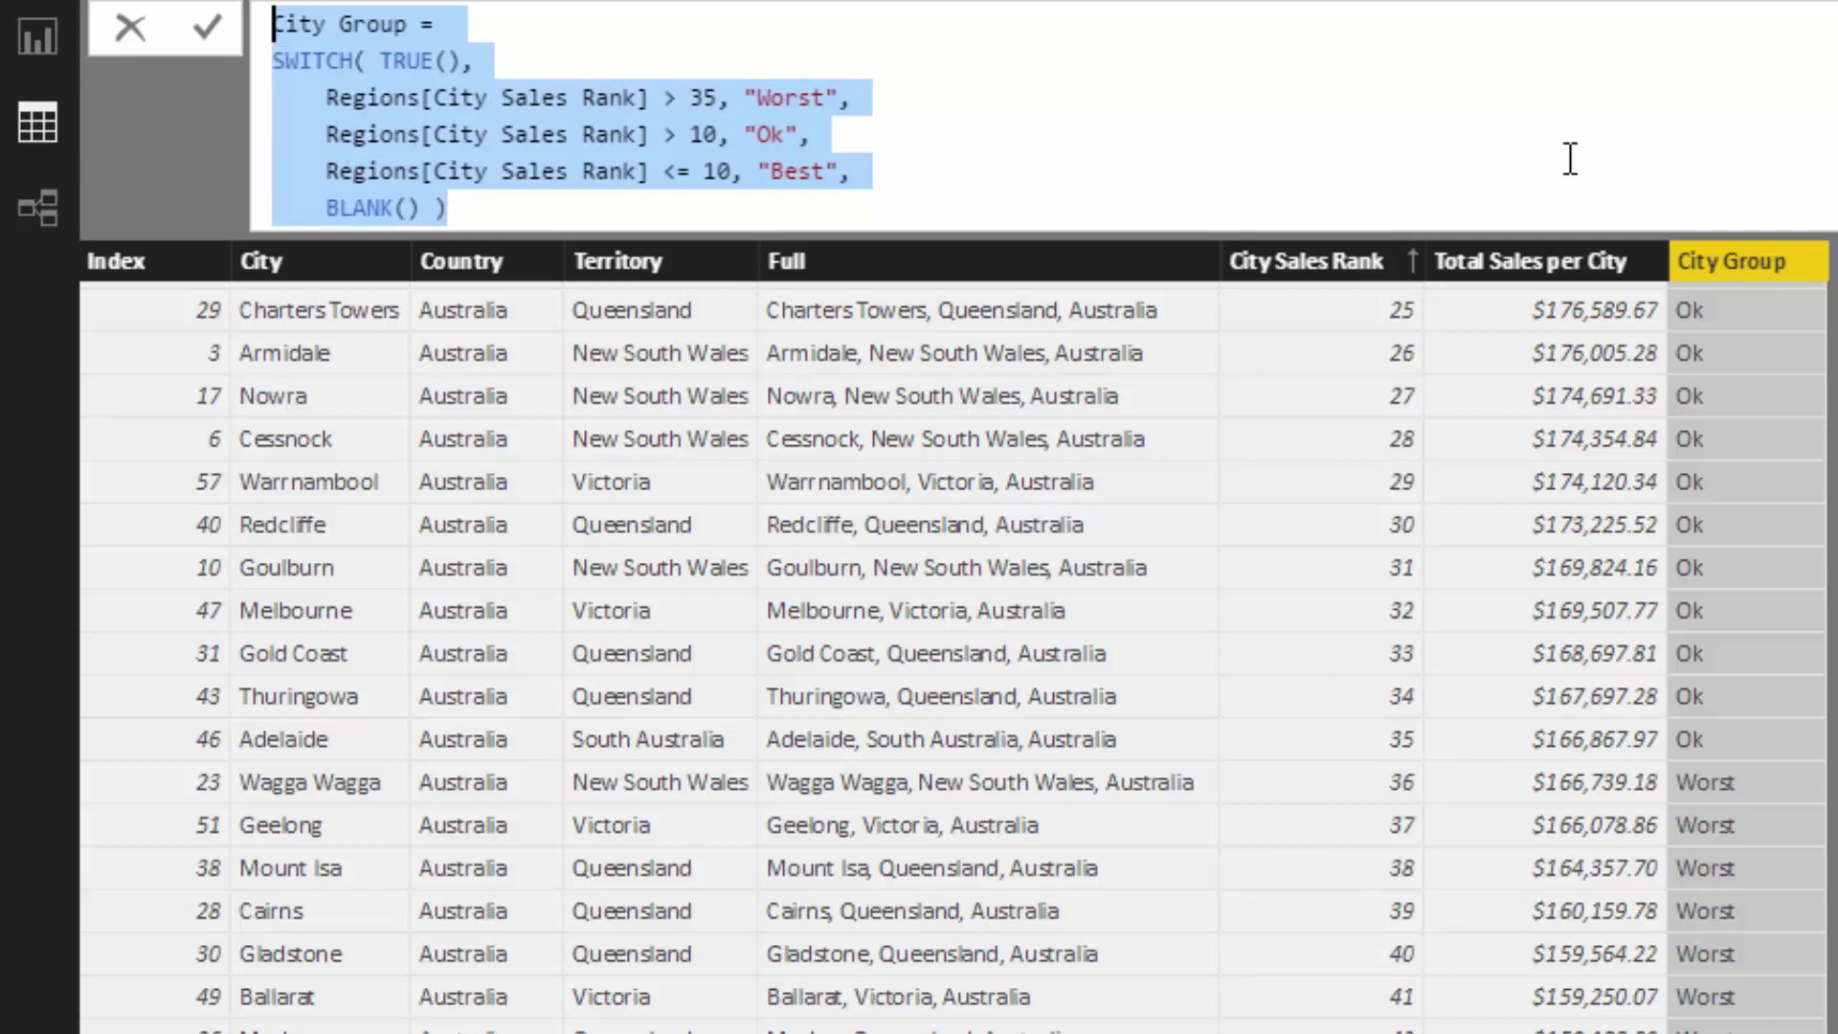
pyautogui.click(951, 99)
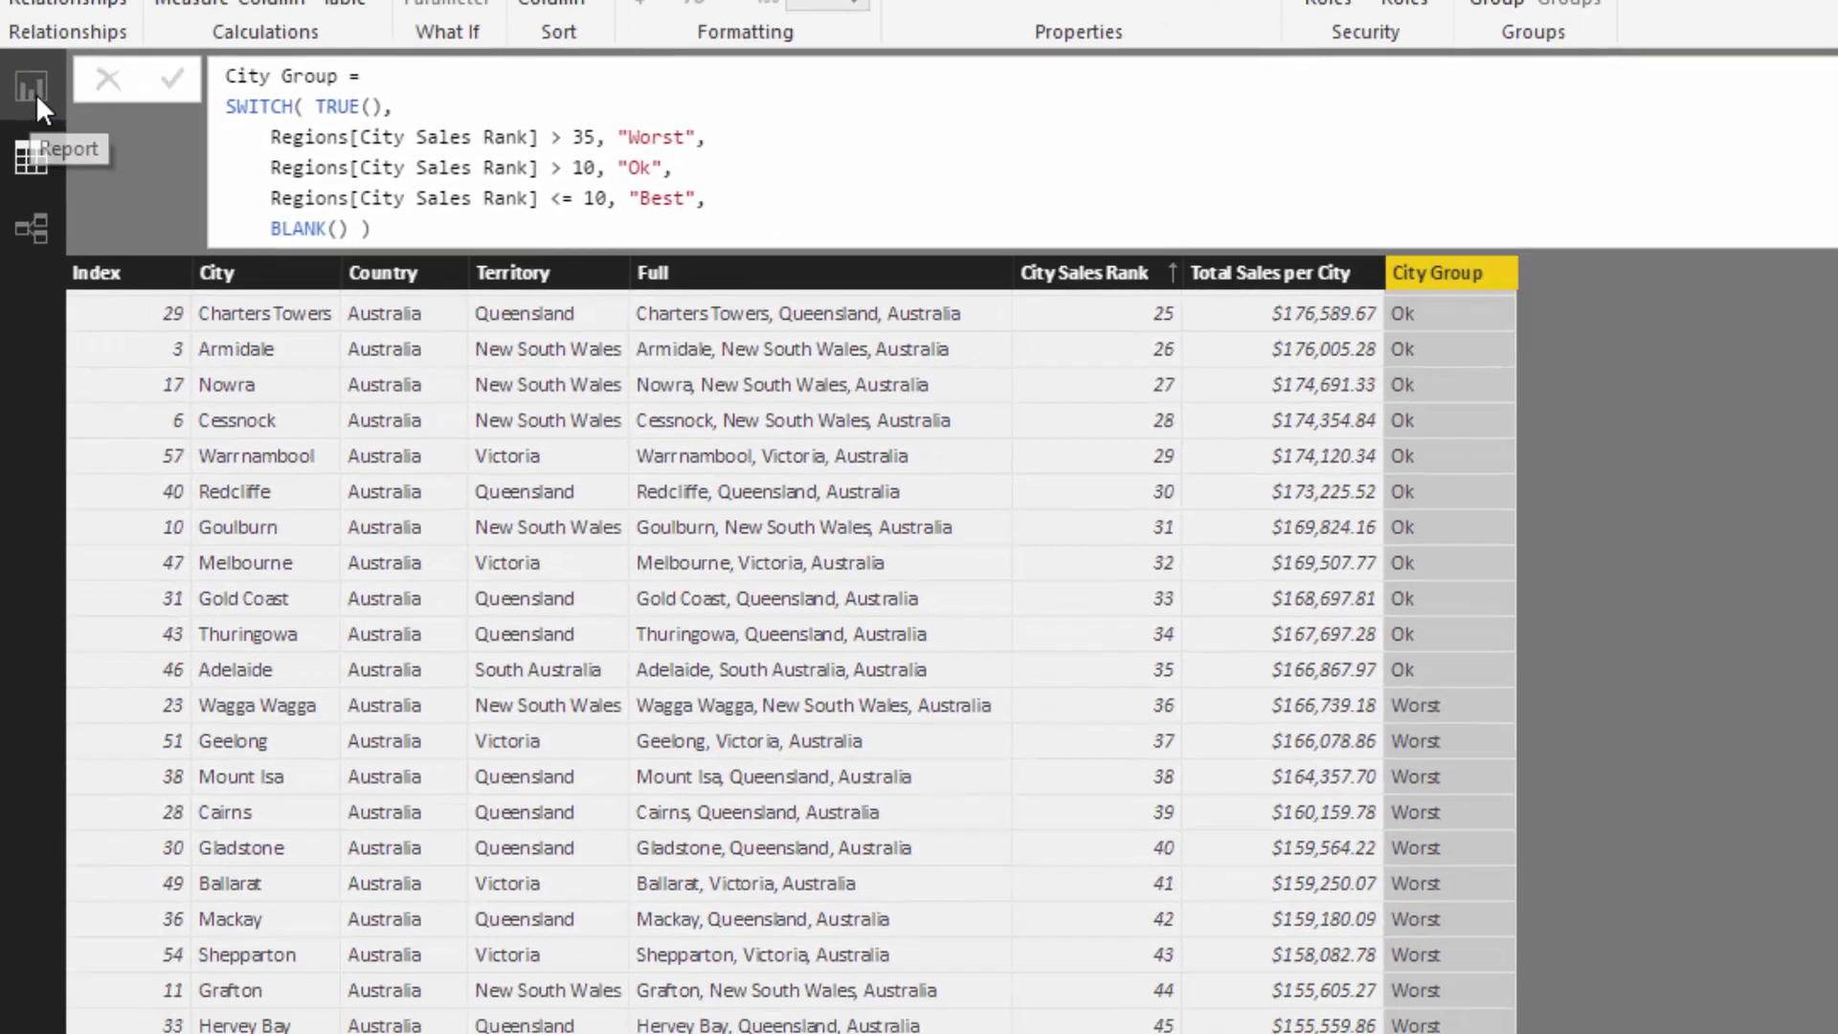
# - Return to the Product Sales Insights report page in Report view
pyautogui.click(35, 91)
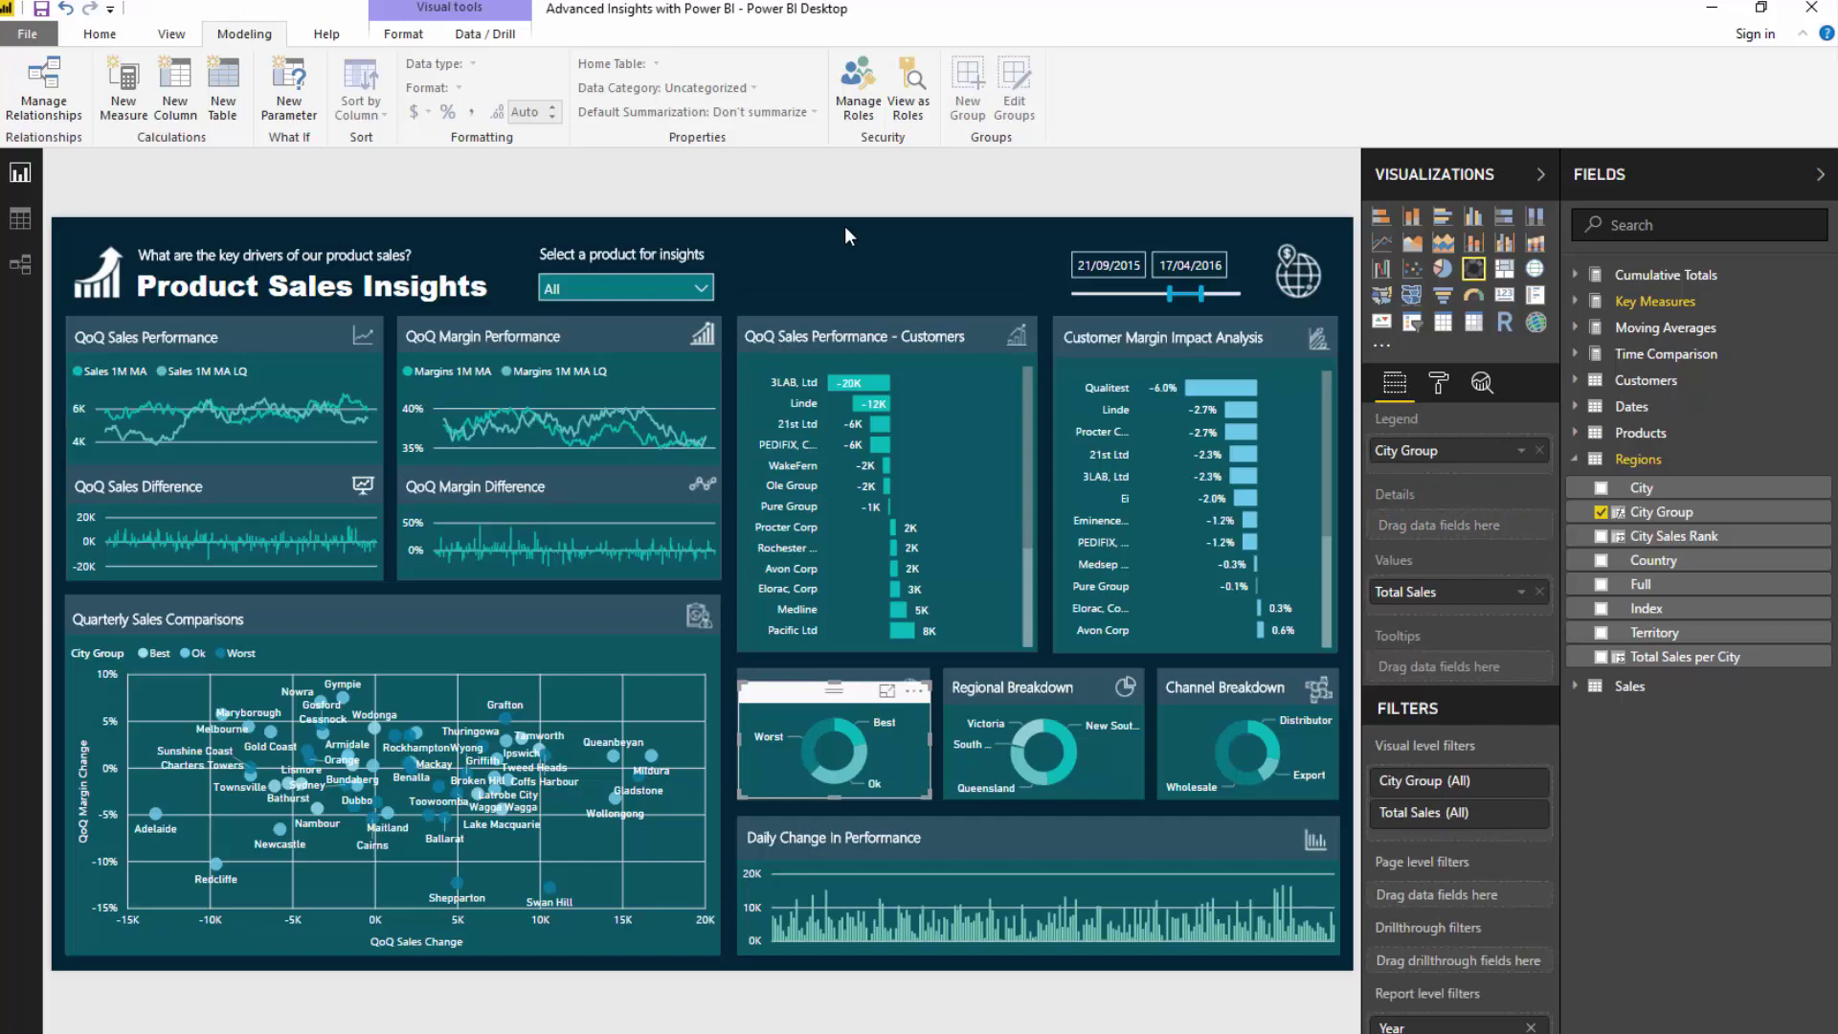
pyautogui.click(861, 431)
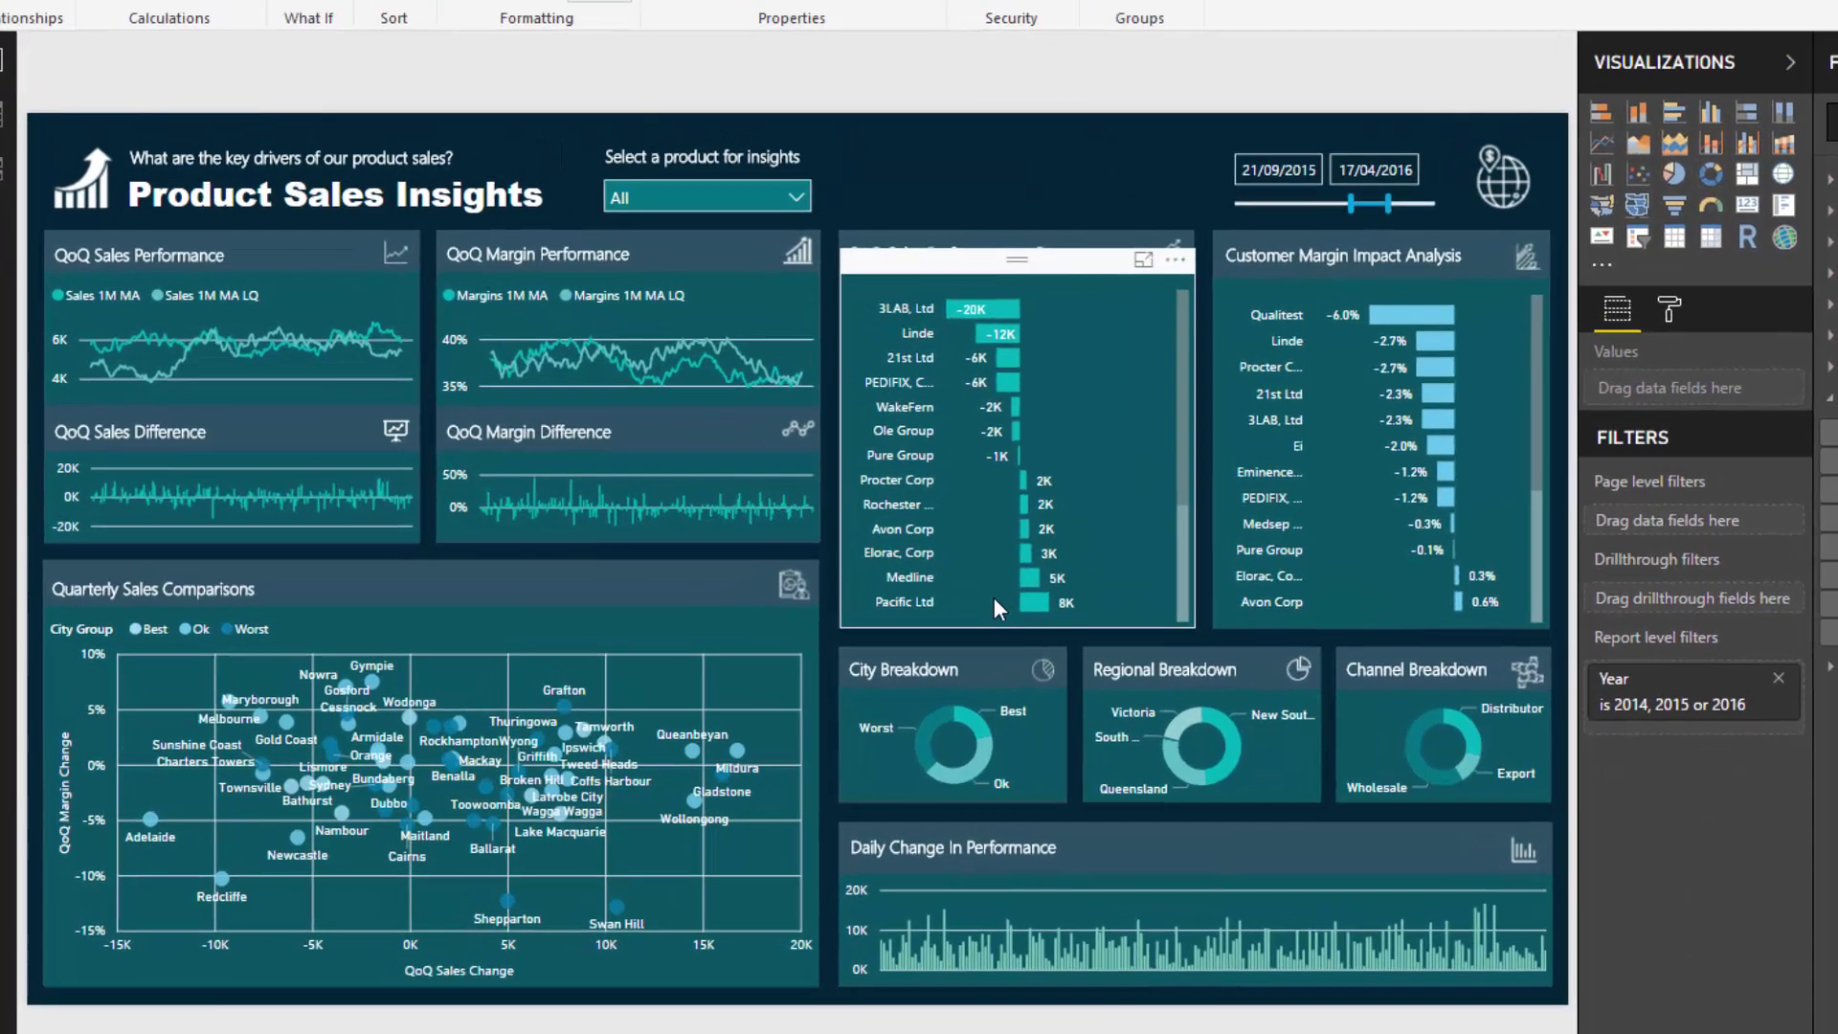
pyautogui.click(974, 670)
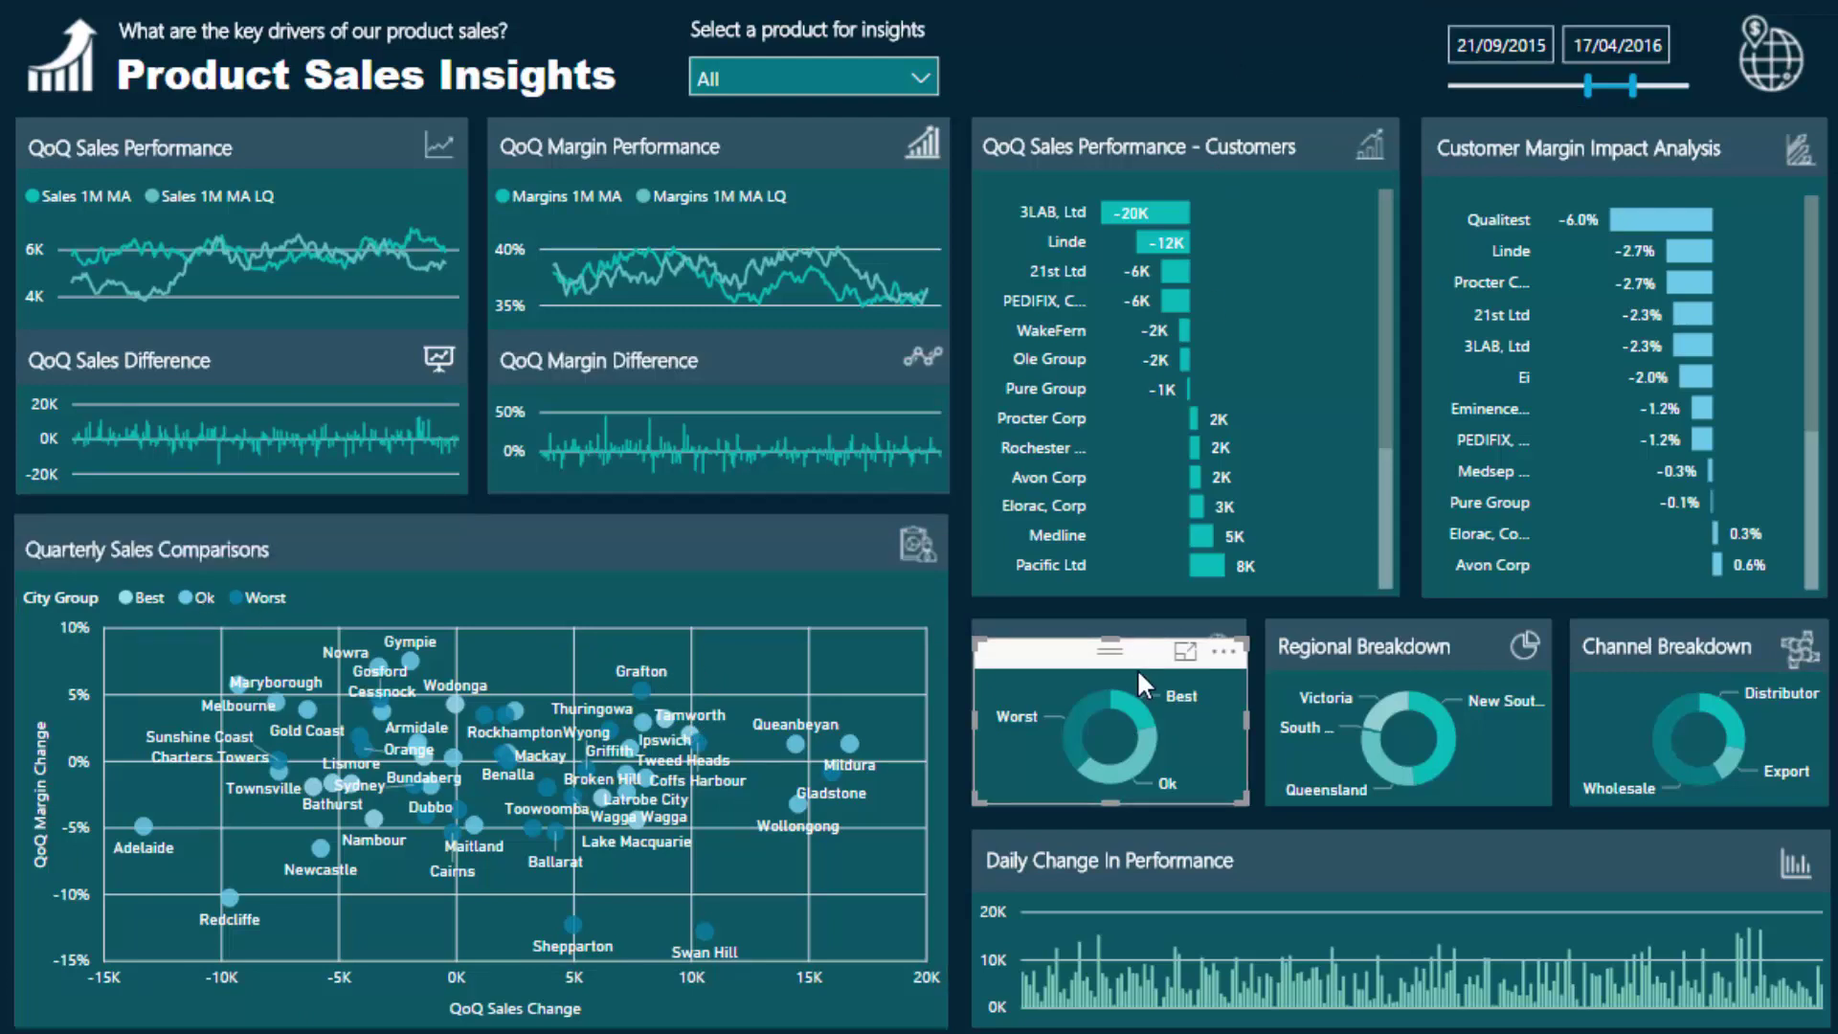
pyautogui.click(1242, 33)
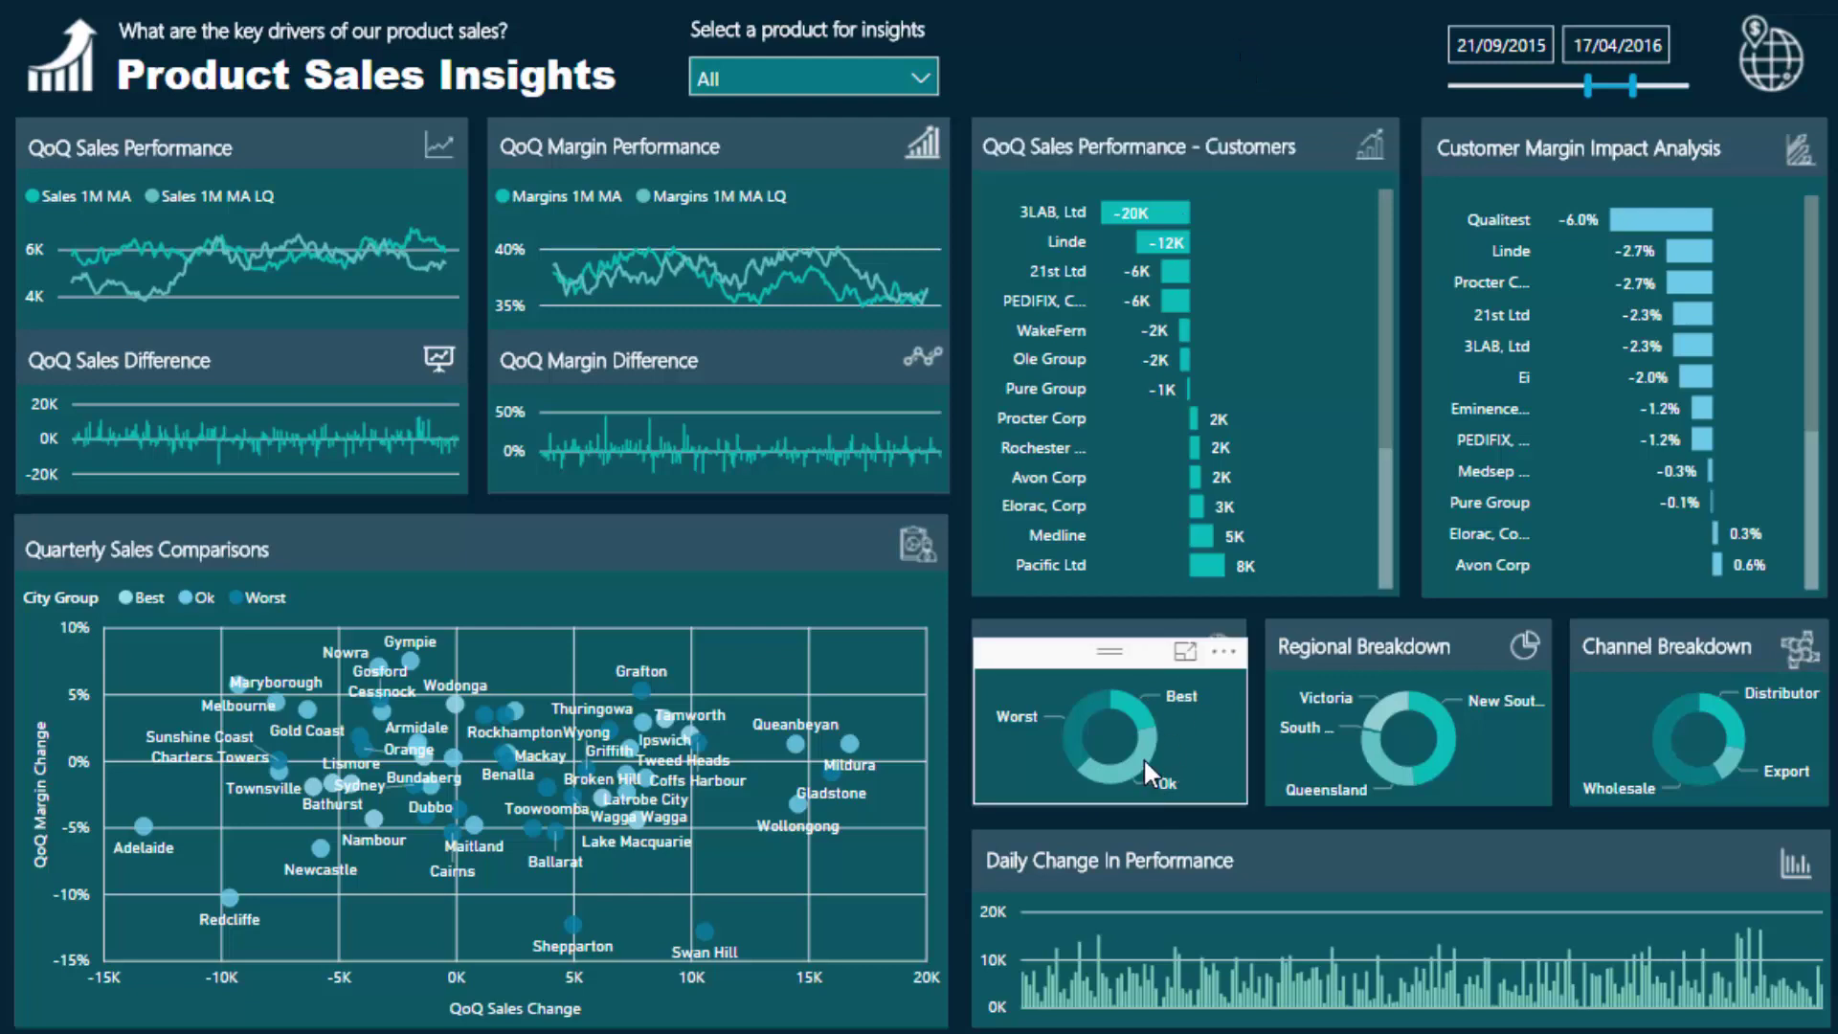
# - Cross-filter the report by the donut's Ok, Worst and Best groups, then clear the filter
pyautogui.click(1145, 761)
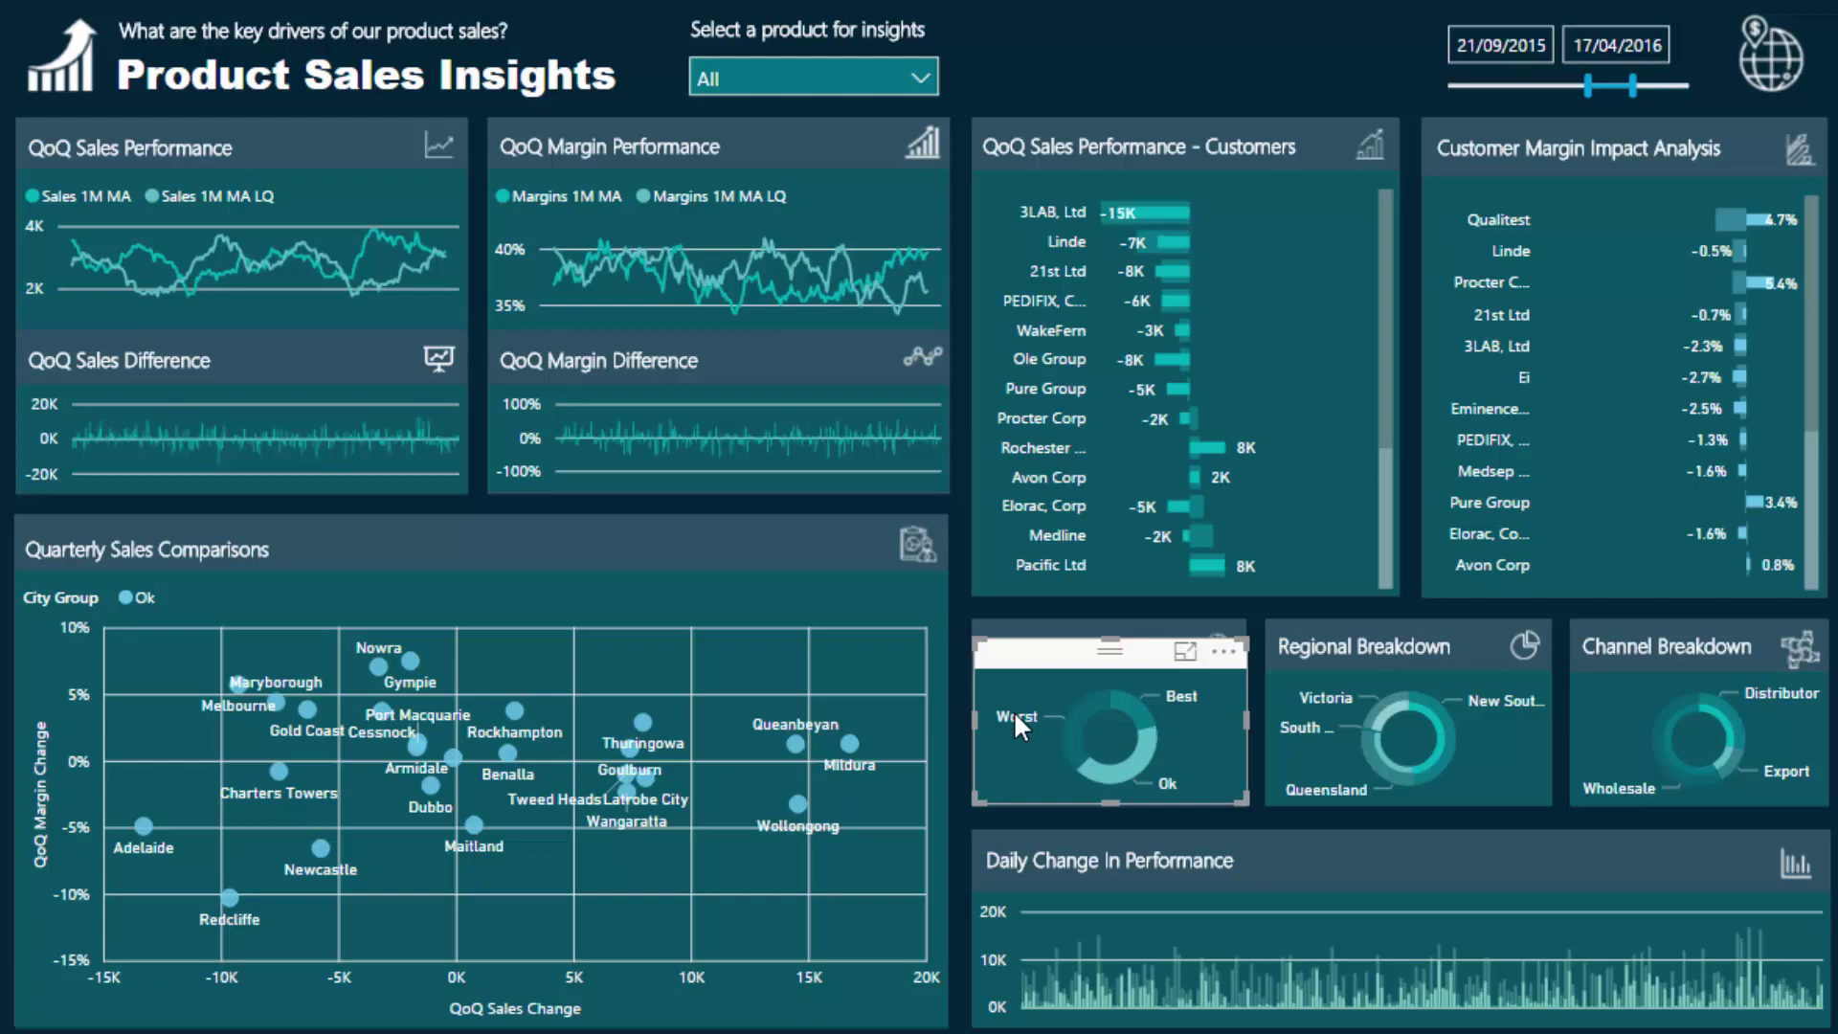
pyautogui.click(1074, 718)
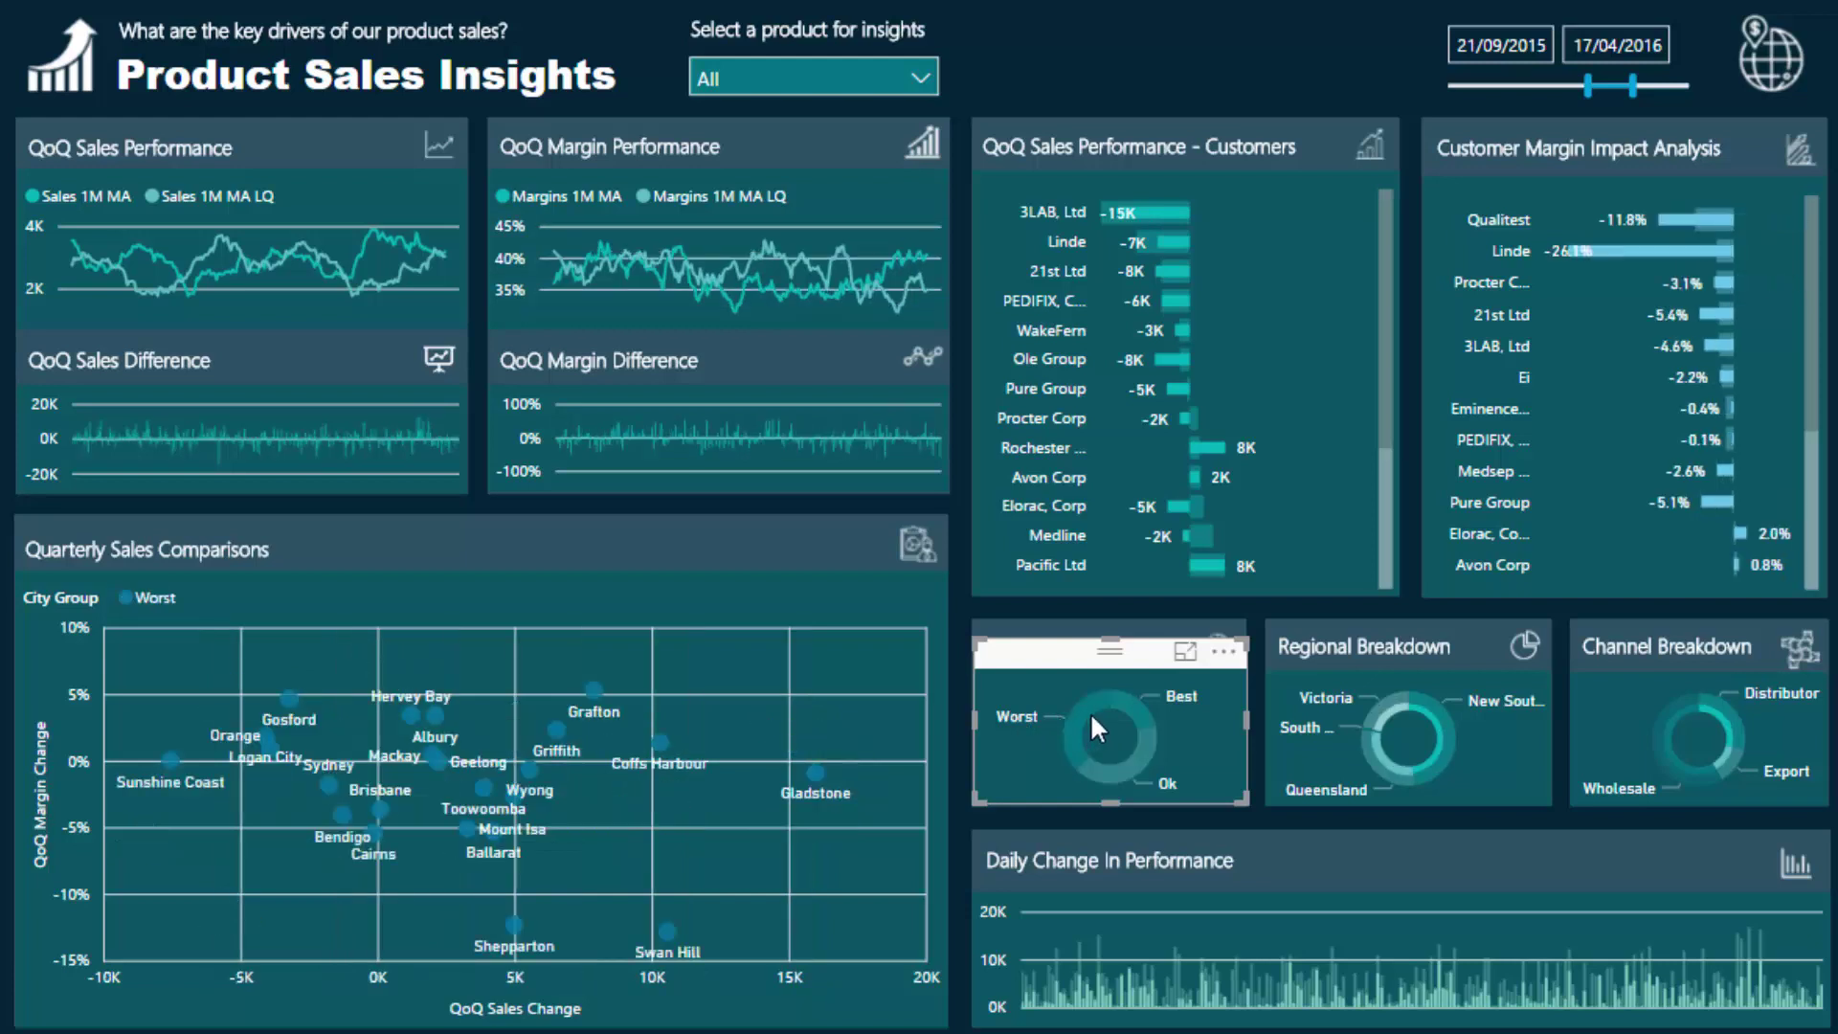
pyautogui.click(1136, 707)
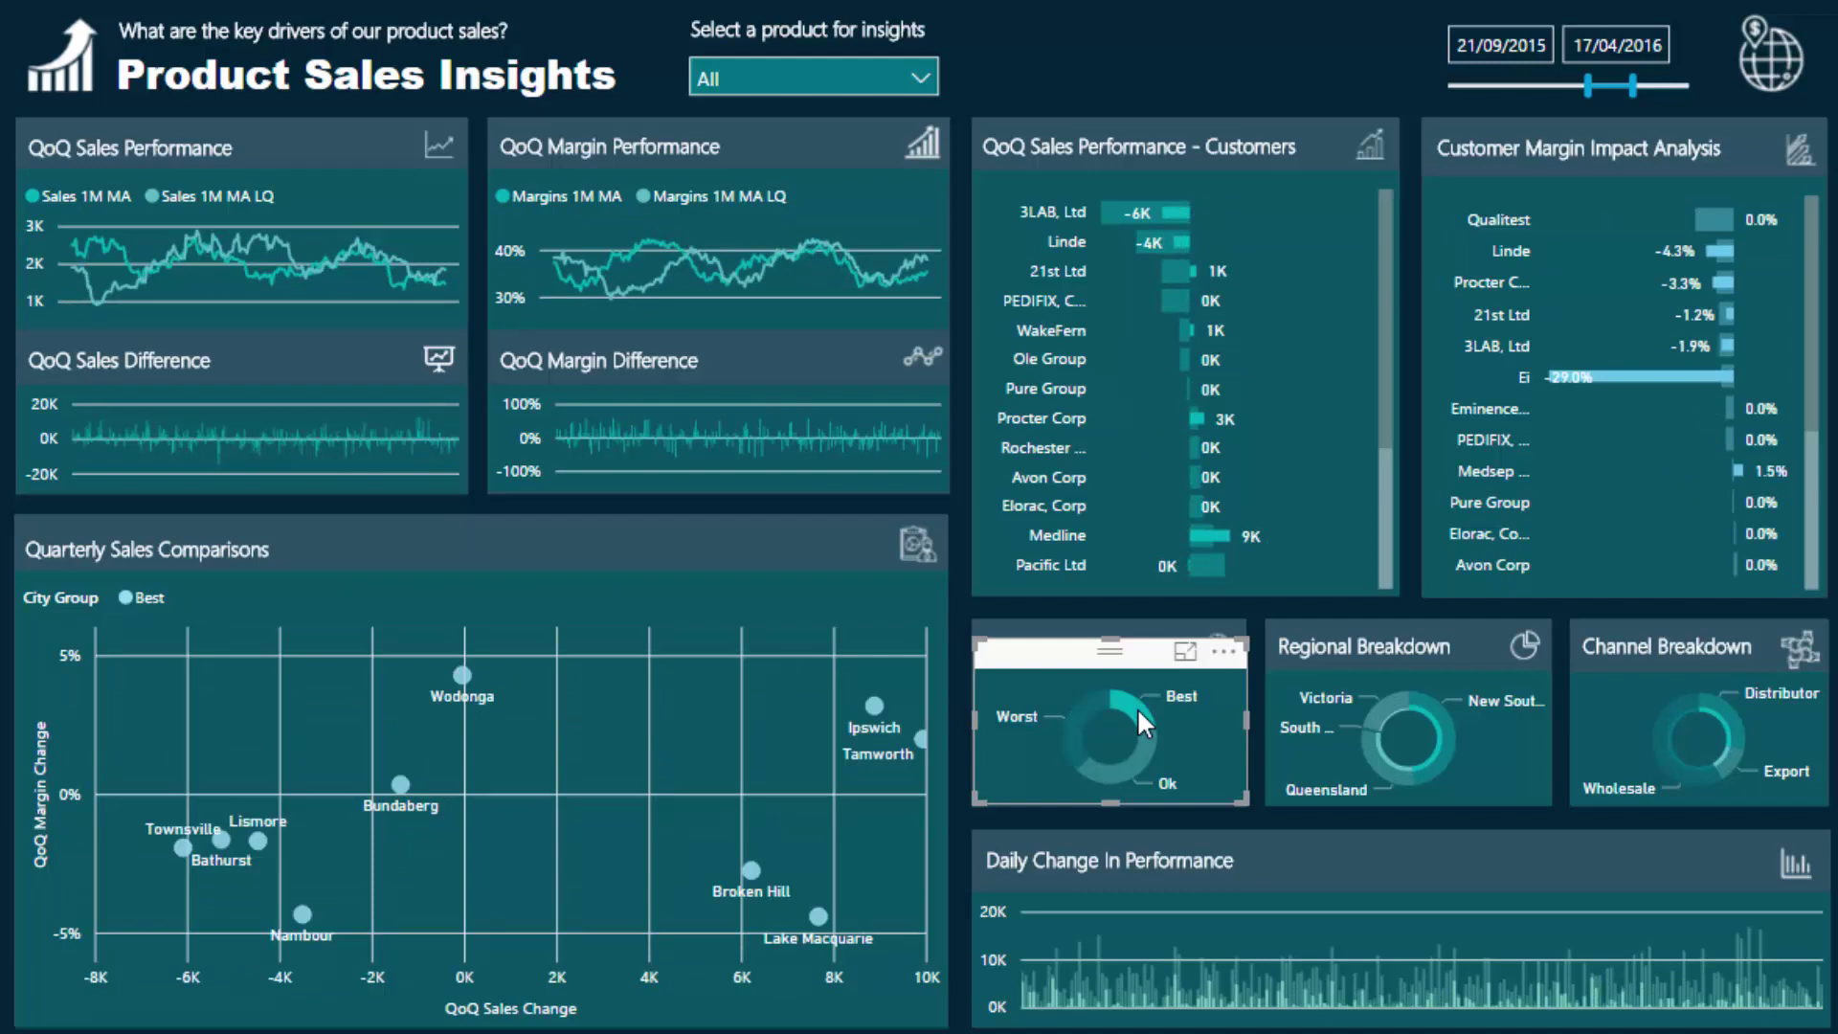
pyautogui.click(1135, 706)
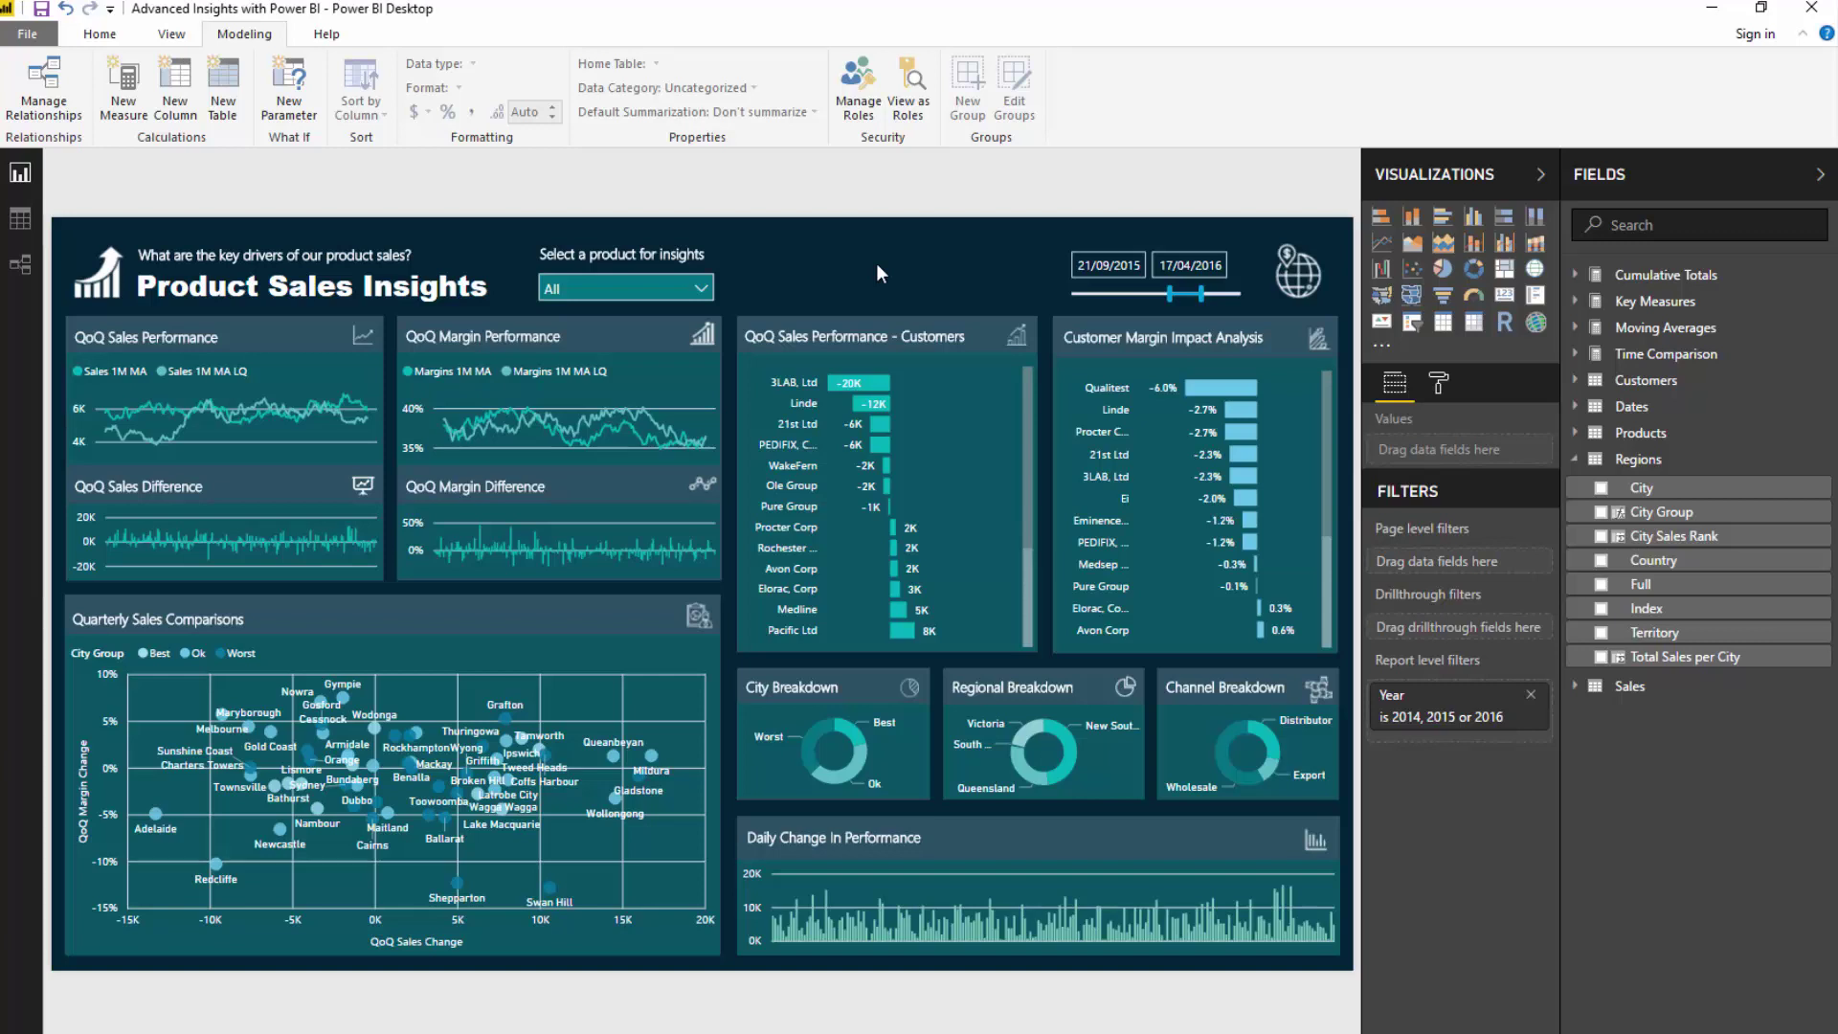
# - Collapse the Visualizations and Fields panes to widen the report canvas
pyautogui.click(1540, 173)
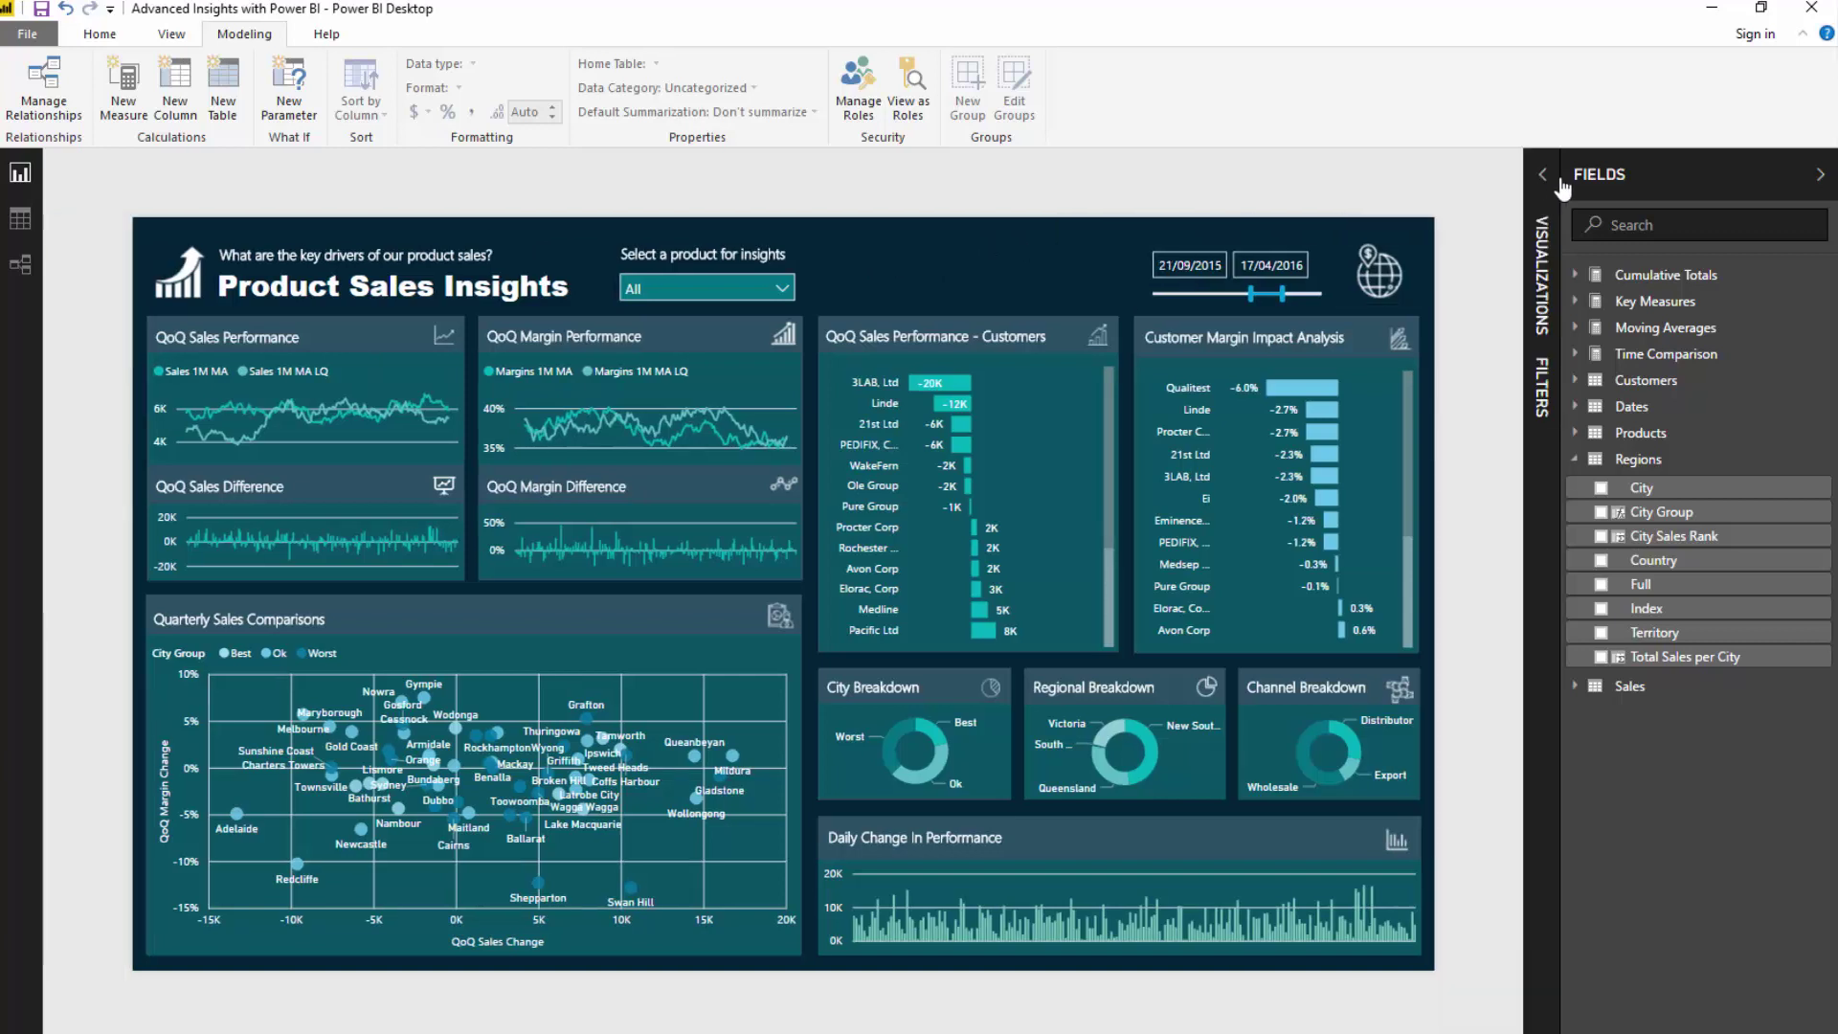
pyautogui.click(1822, 176)
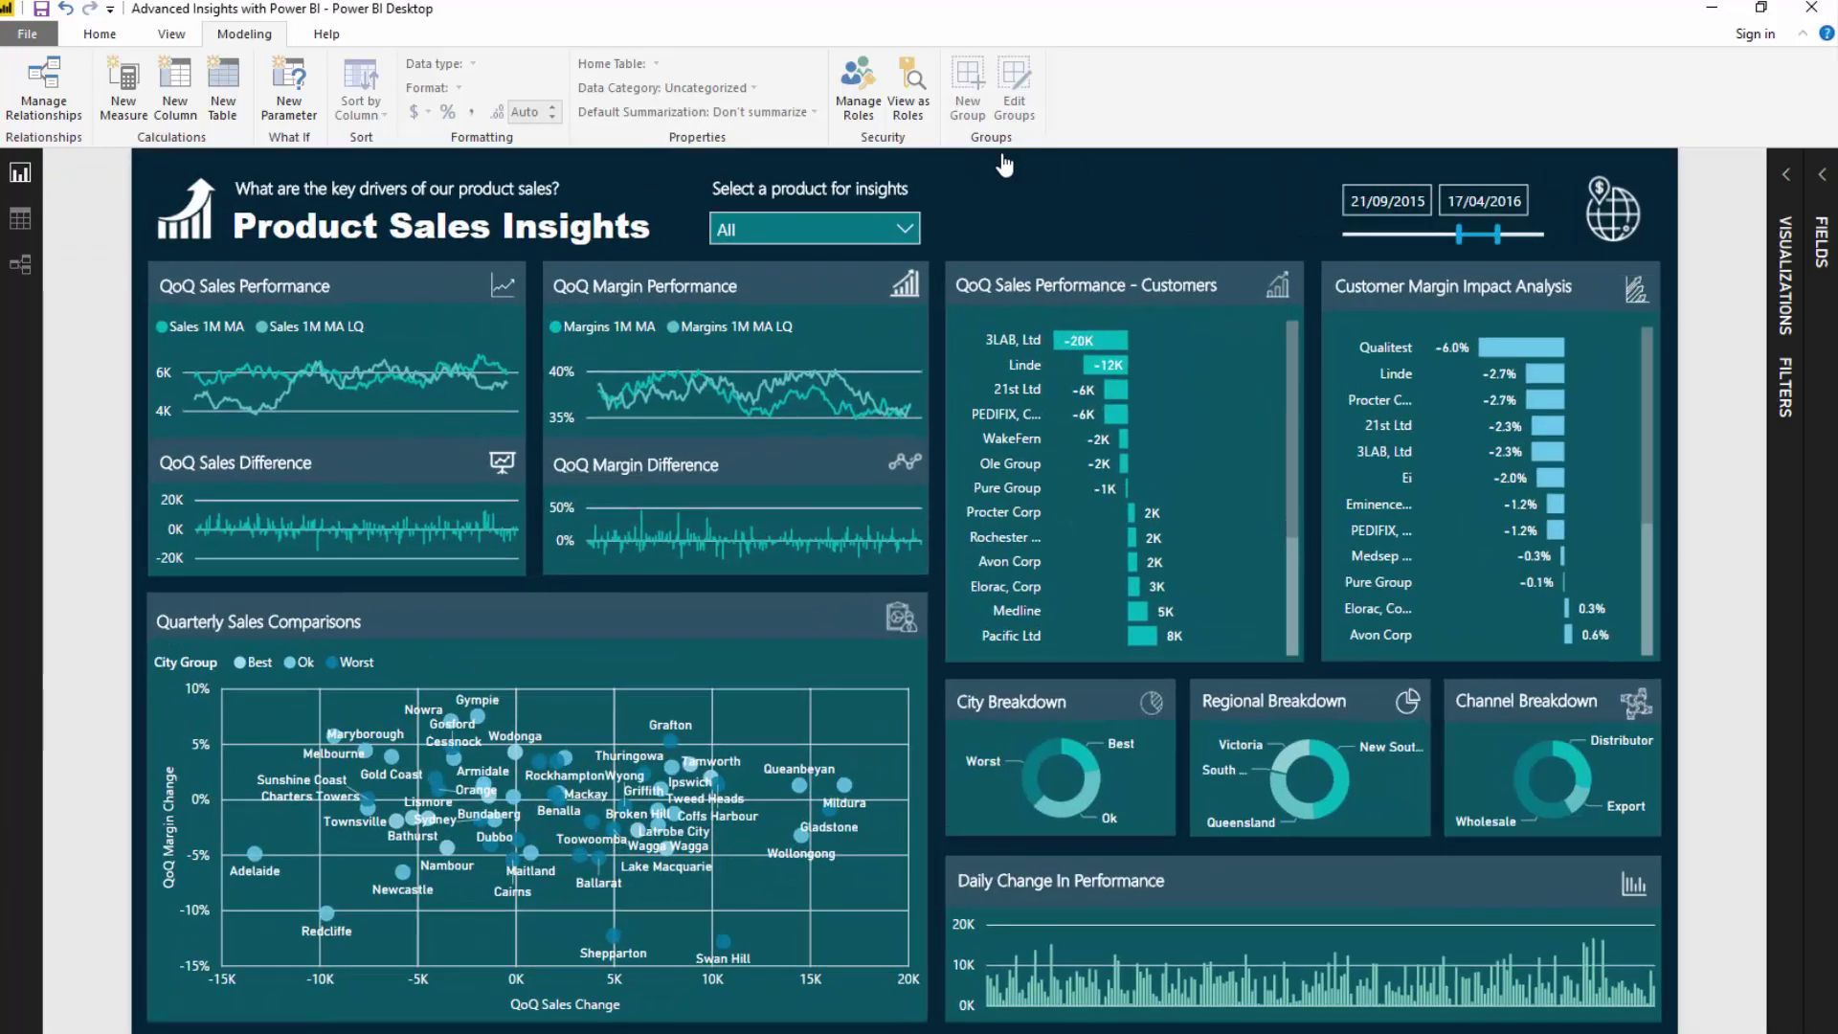